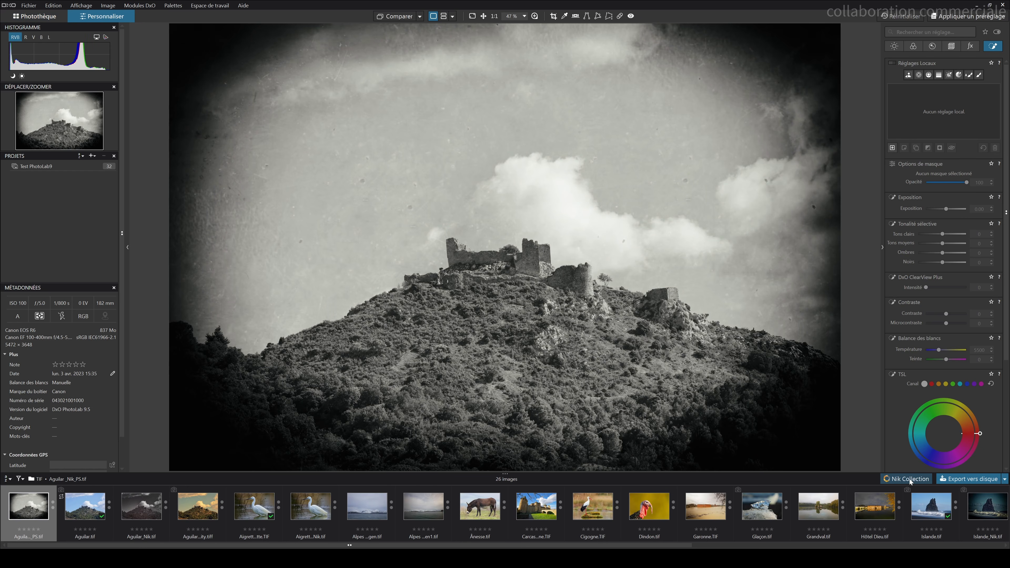
Step: Review the Nik Collection export settings, including the advanced options, and close the plugin selector
click(906, 478)
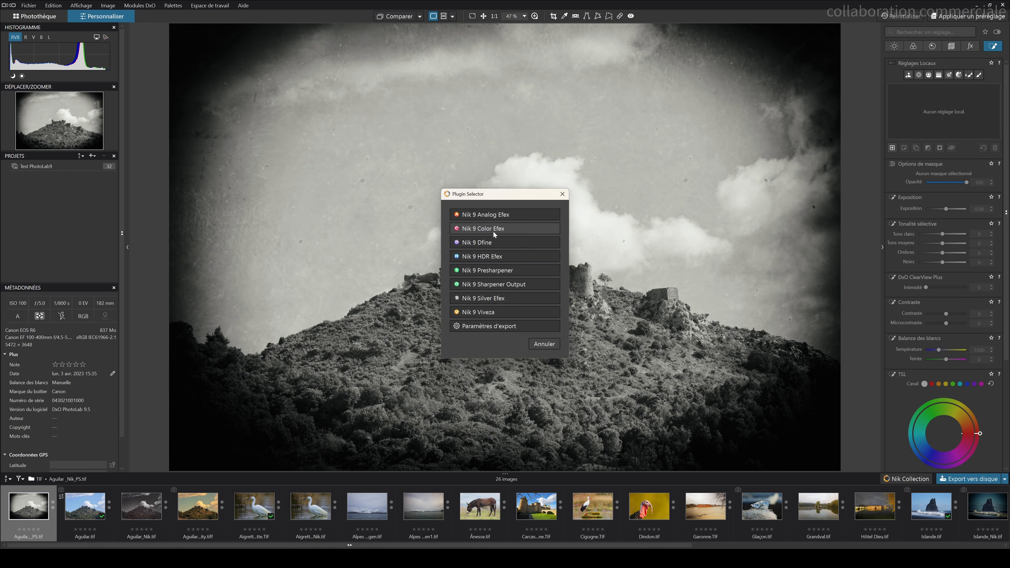
click(490, 331)
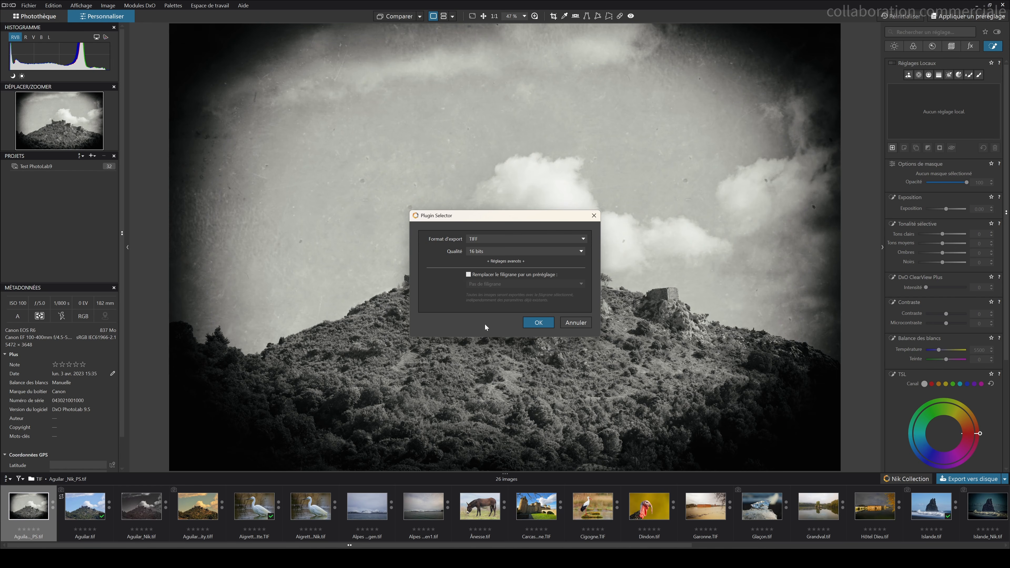
click(502, 262)
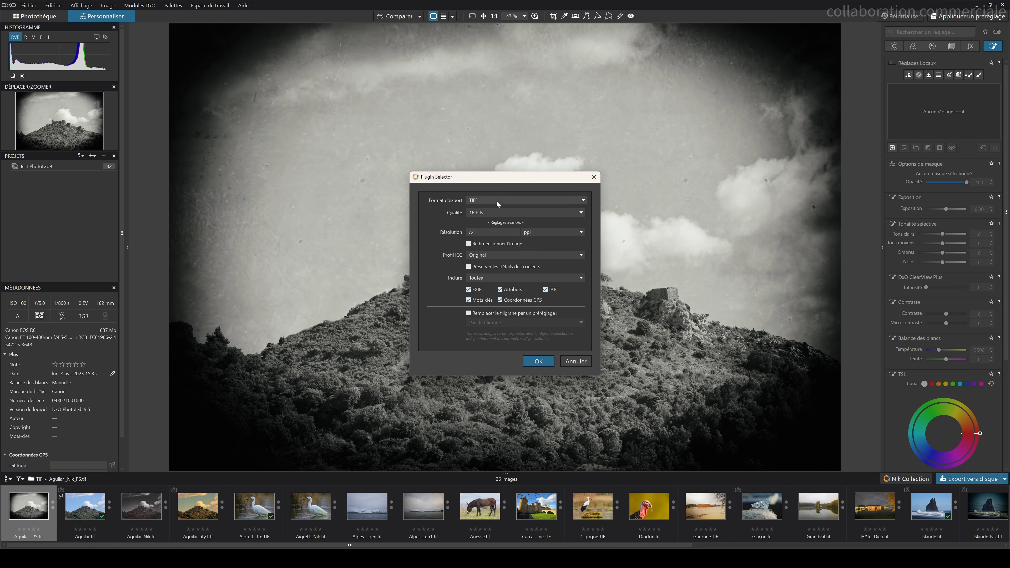
click(547, 362)
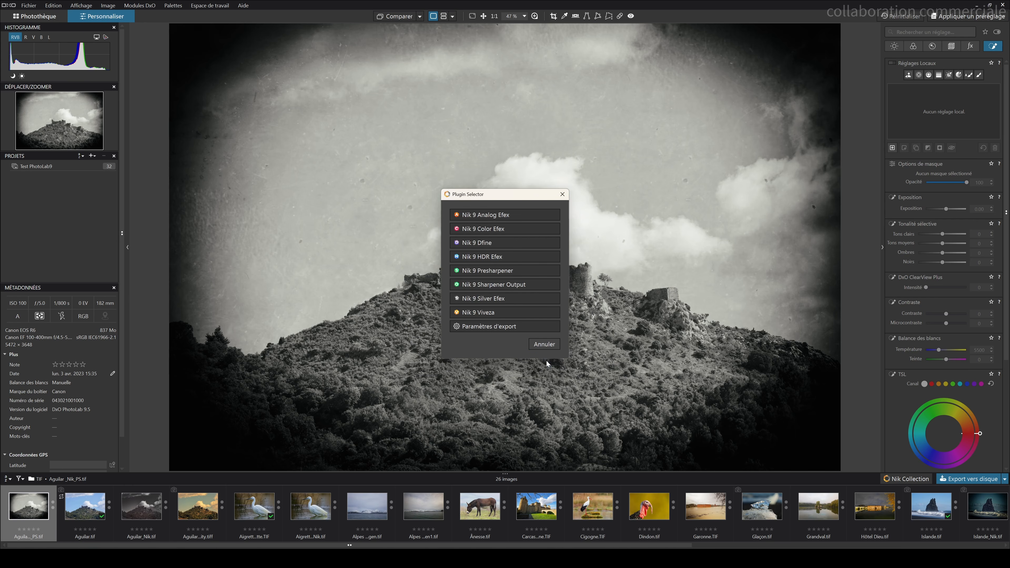
click(544, 344)
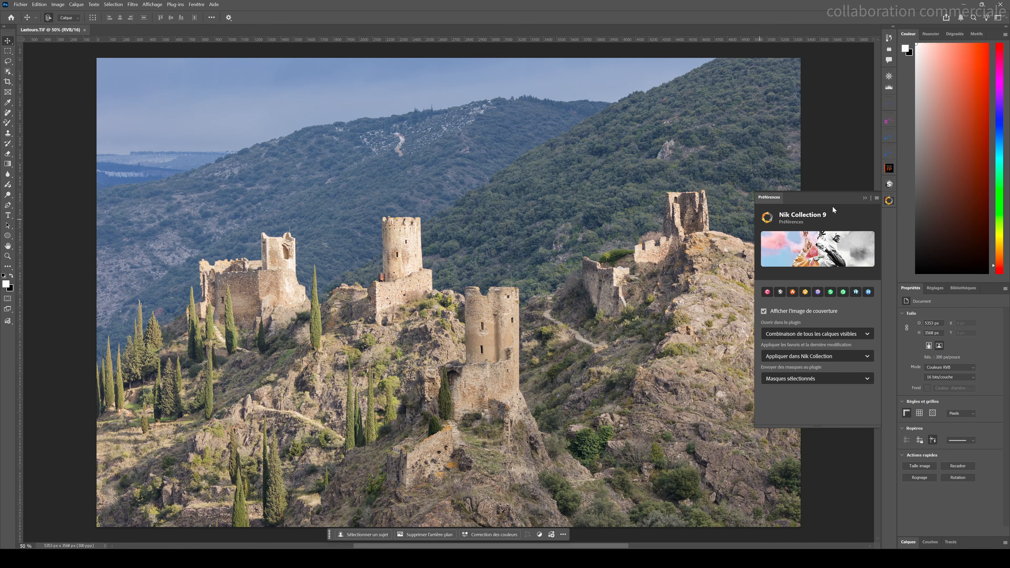
Step: Examine the Nik Collection 9 preferences panel and its plugin icons in Photoshop
click(865, 198)
click(889, 201)
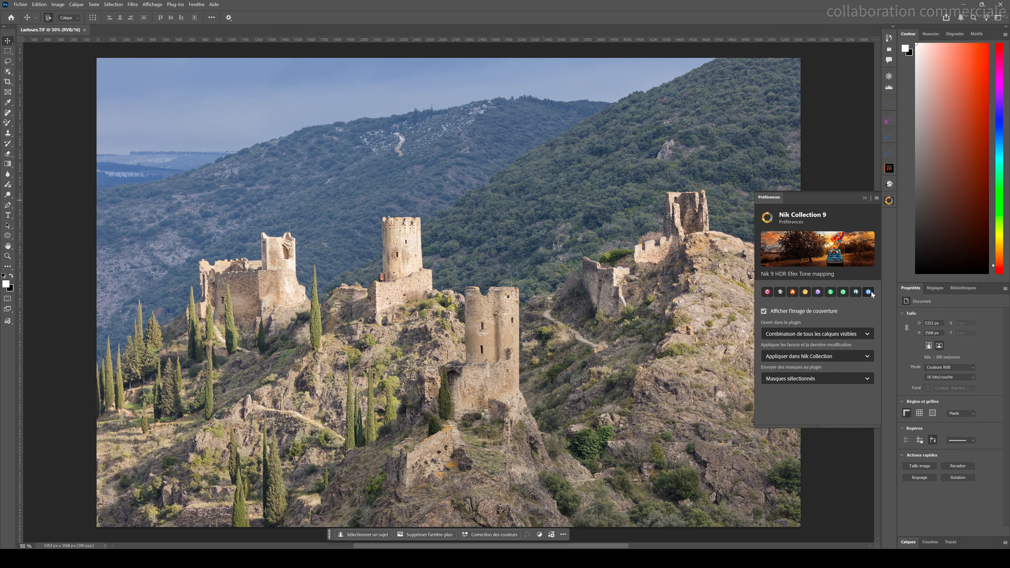
click(865, 198)
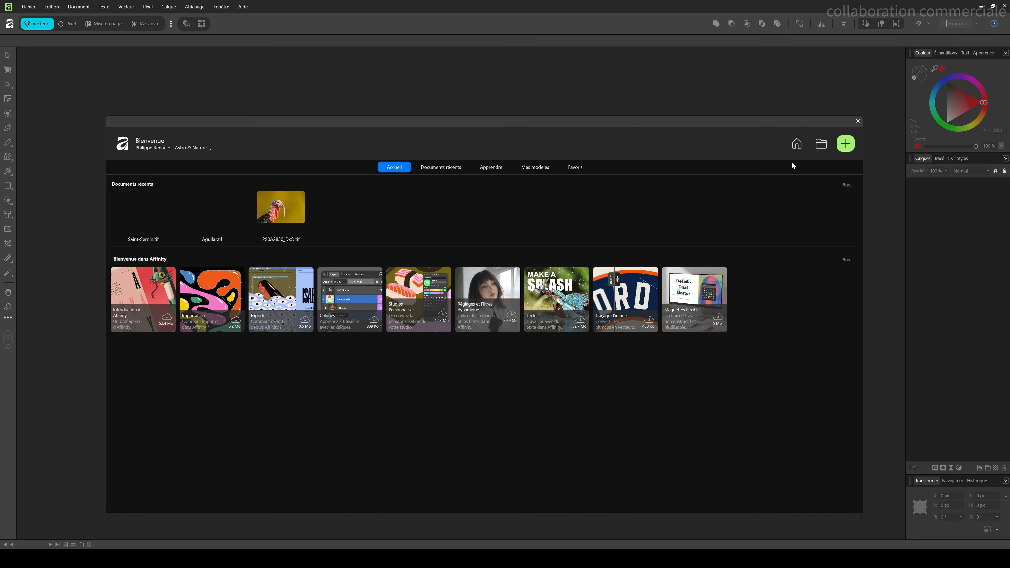
Step: Switch to Affinity and open the Garonne.TIF image
click(857, 122)
click(25, 6)
click(34, 82)
double_click(131, 199)
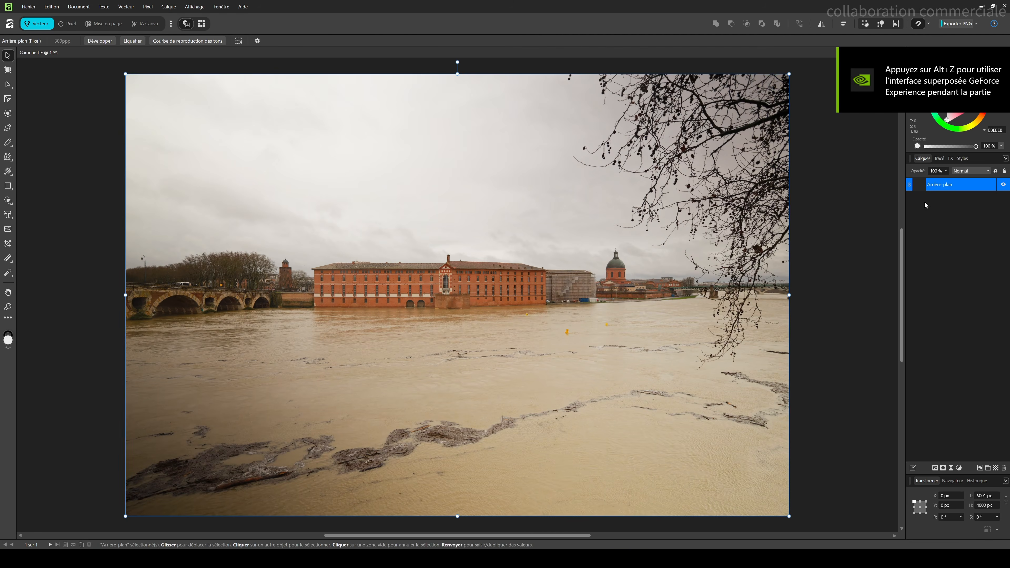
Step: Add C:\Program Files\DxO\Nik Collection 9 as a plugin search folder in the Modules Photoshop settings
click(956, 187)
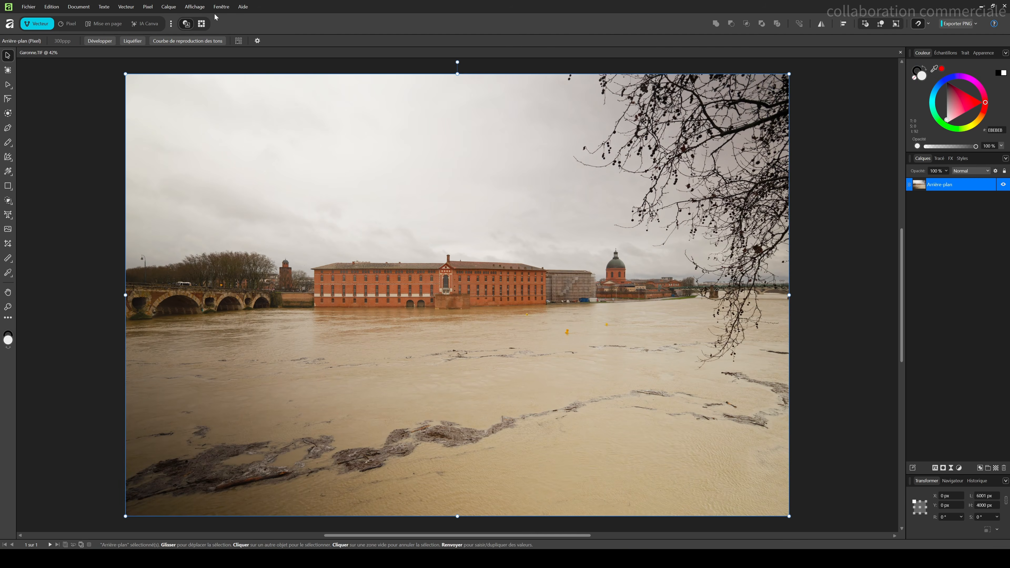
click(222, 63)
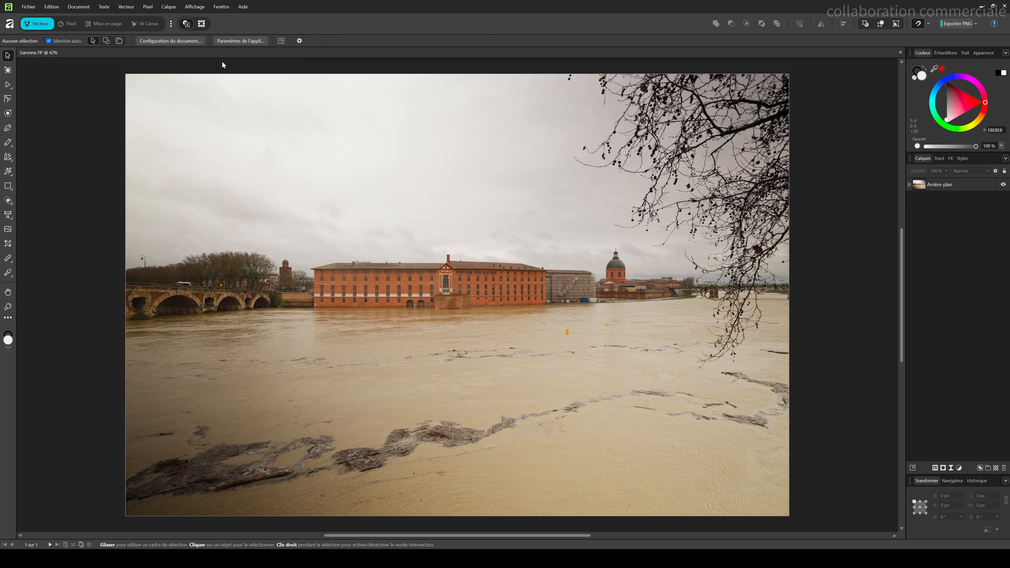
click(234, 41)
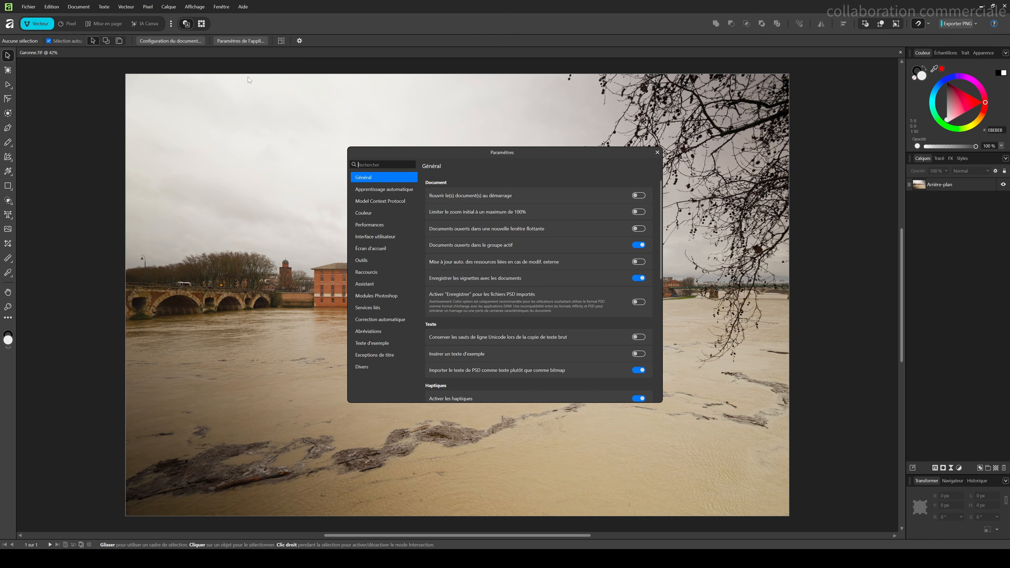
click(370, 296)
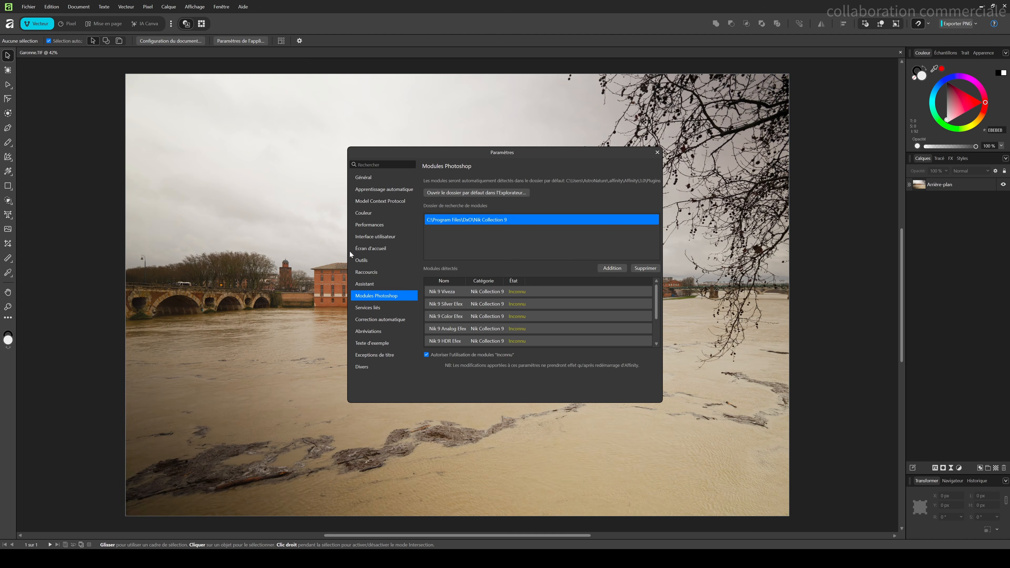
click(611, 268)
double_click(473, 289)
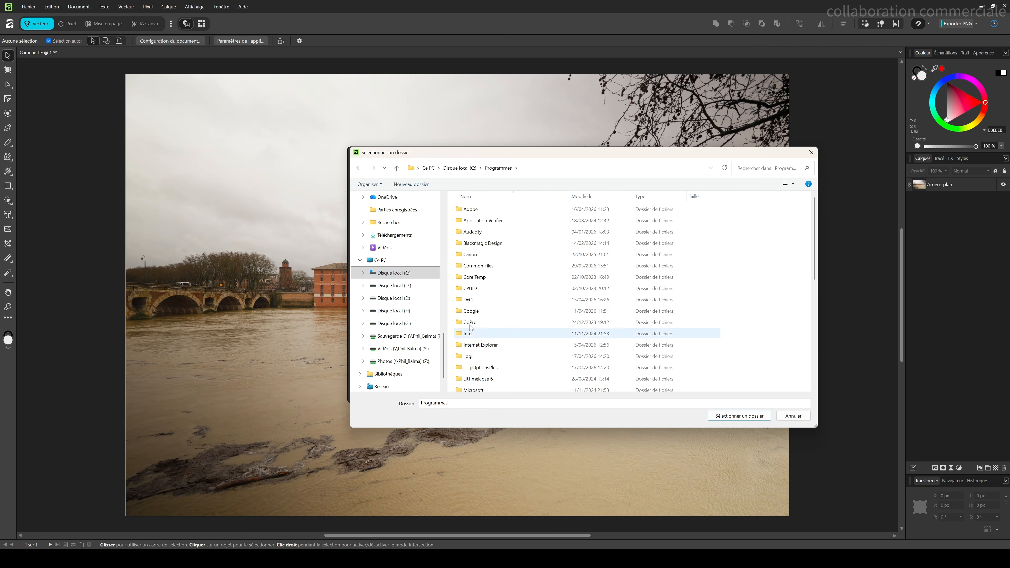
double_click(469, 301)
double_click(469, 254)
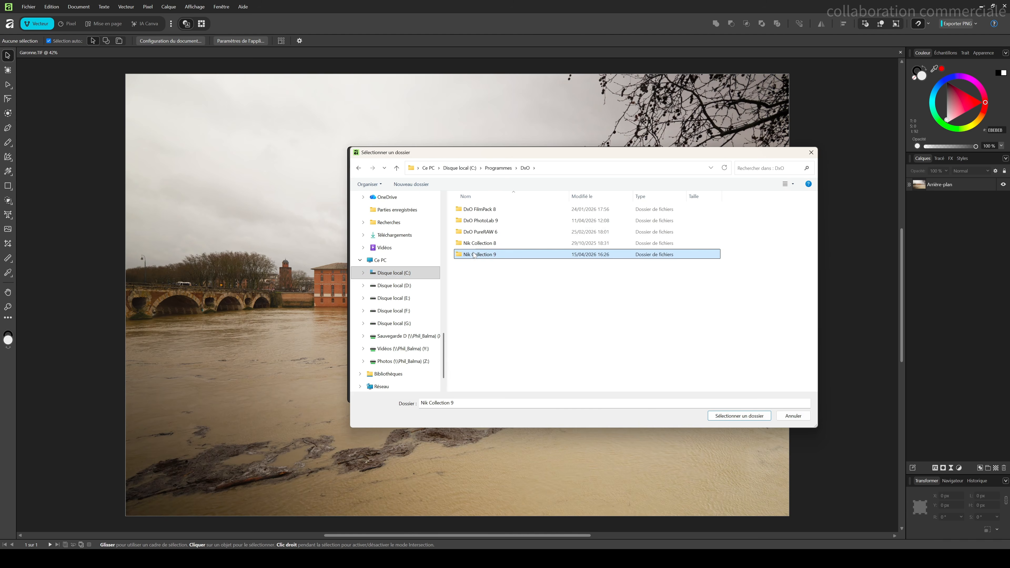
click(731, 417)
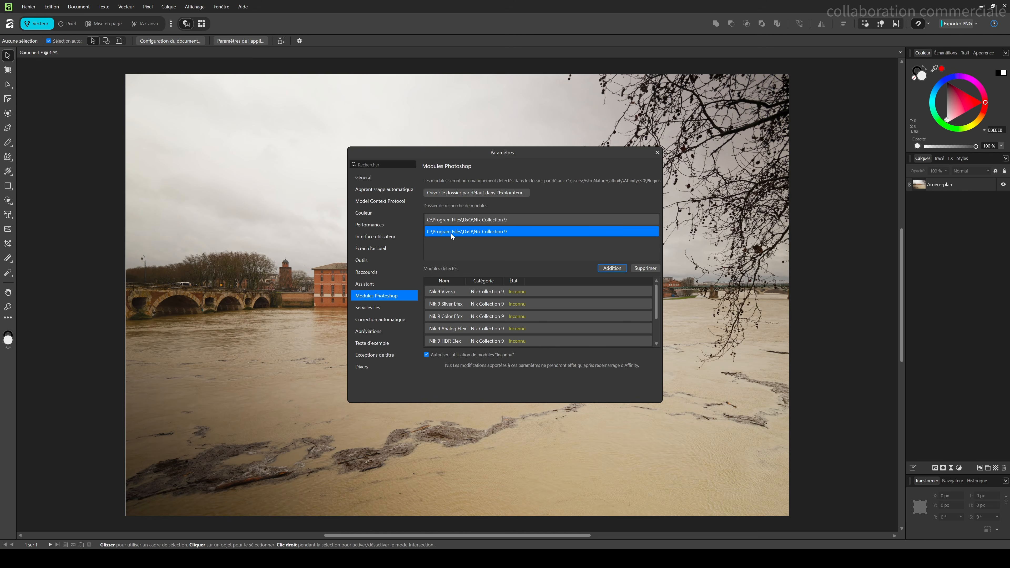
Step: Remove the duplicate Nik Collection 9 search folder and close the settings without restarting
click(638, 269)
scroll(463, 296, down, 1)
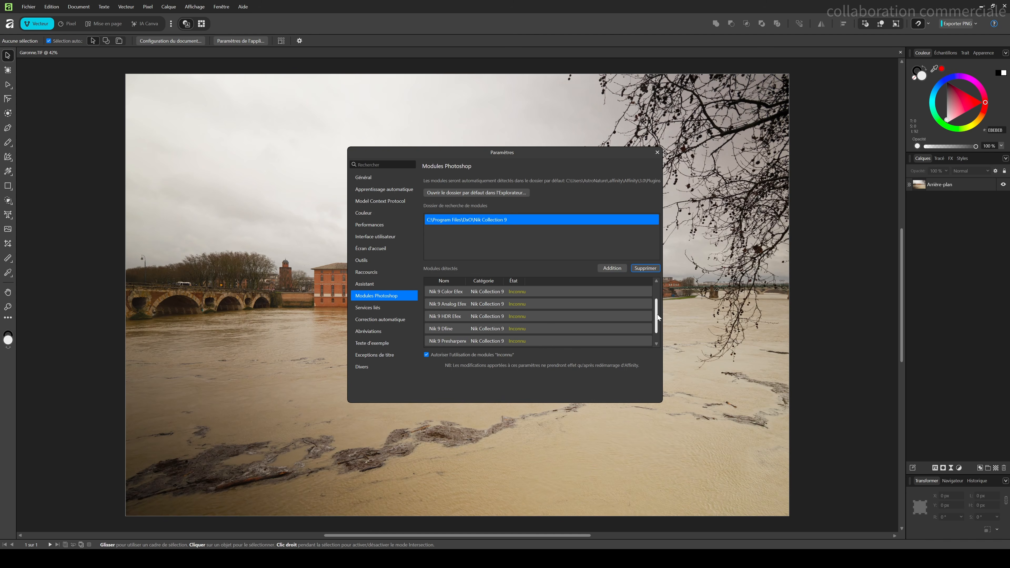
click(657, 153)
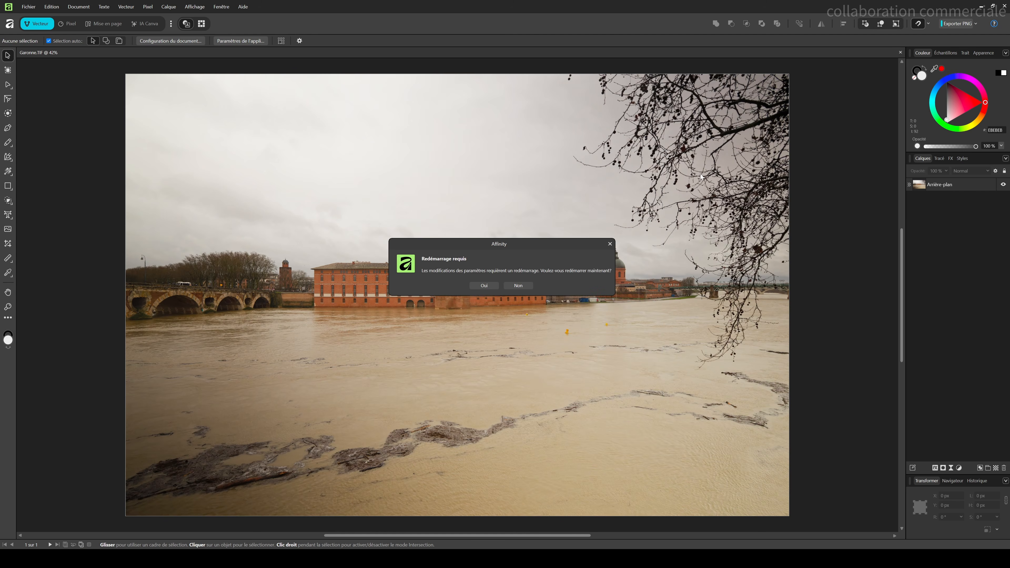
click(513, 287)
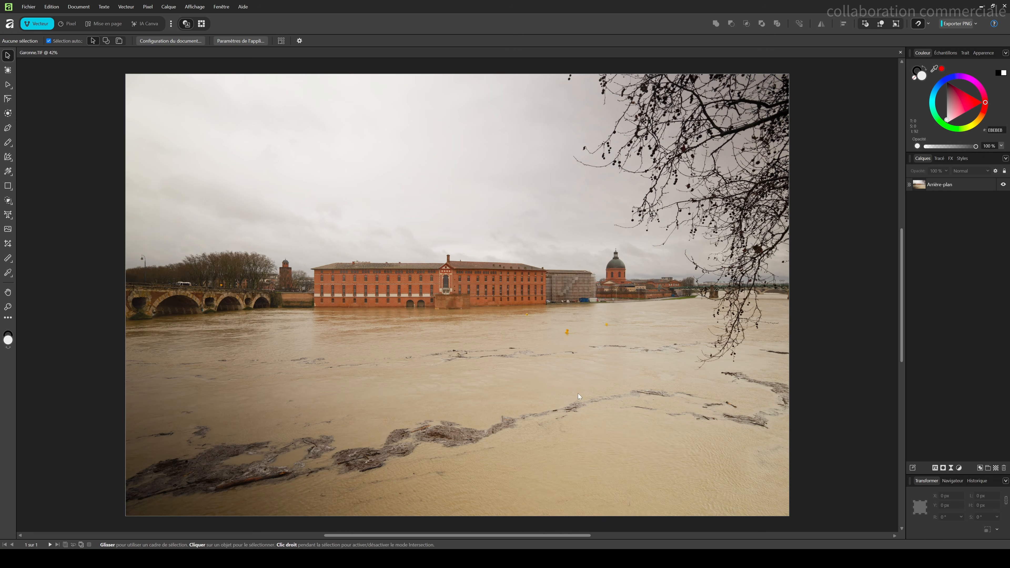
Step: Select the background layer and browse the Nik Collection 9 plugins listed under the Pixel filter modules
click(946, 187)
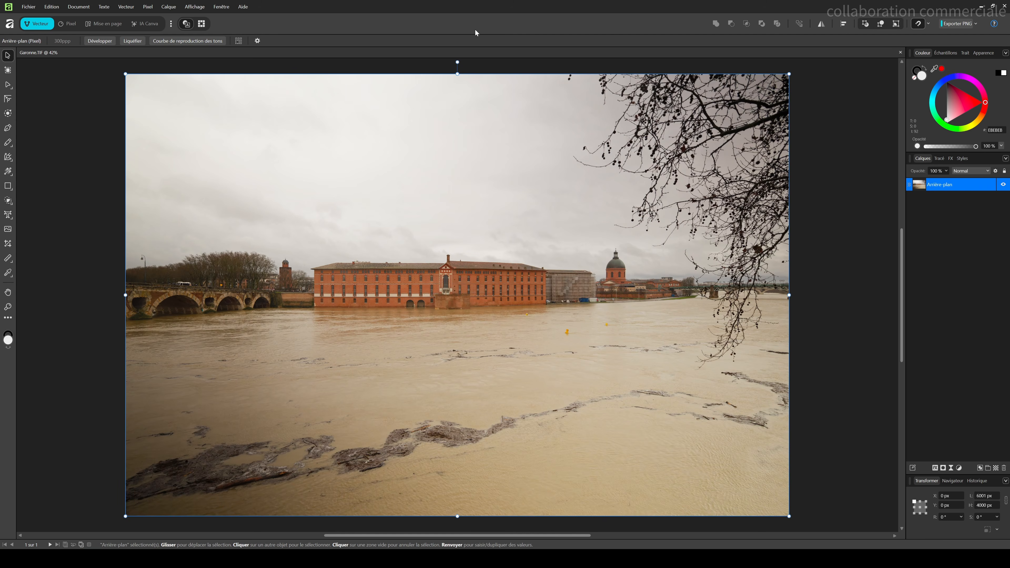
click(147, 6)
mouse_move(223, 17)
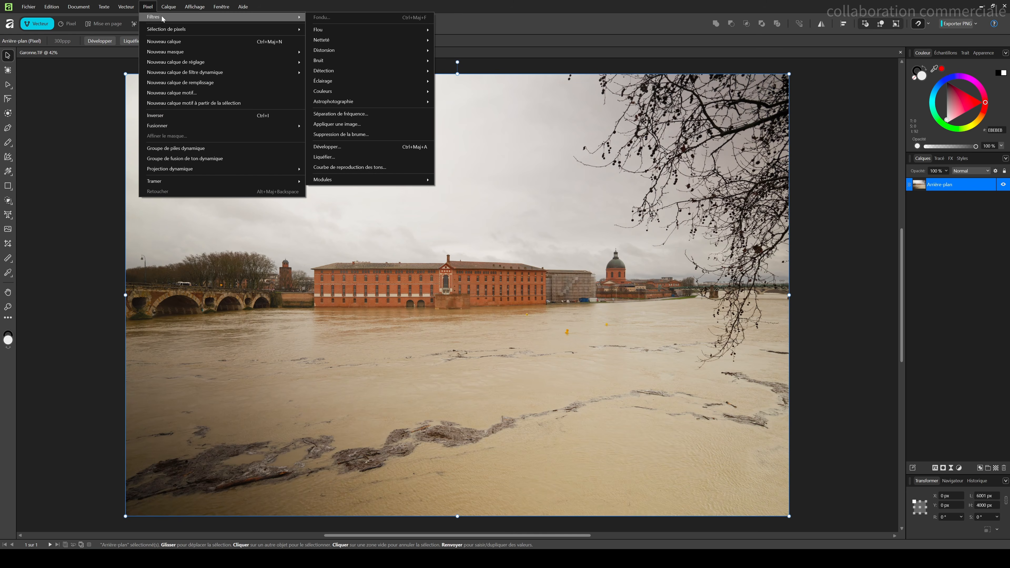
mouse_move(354, 180)
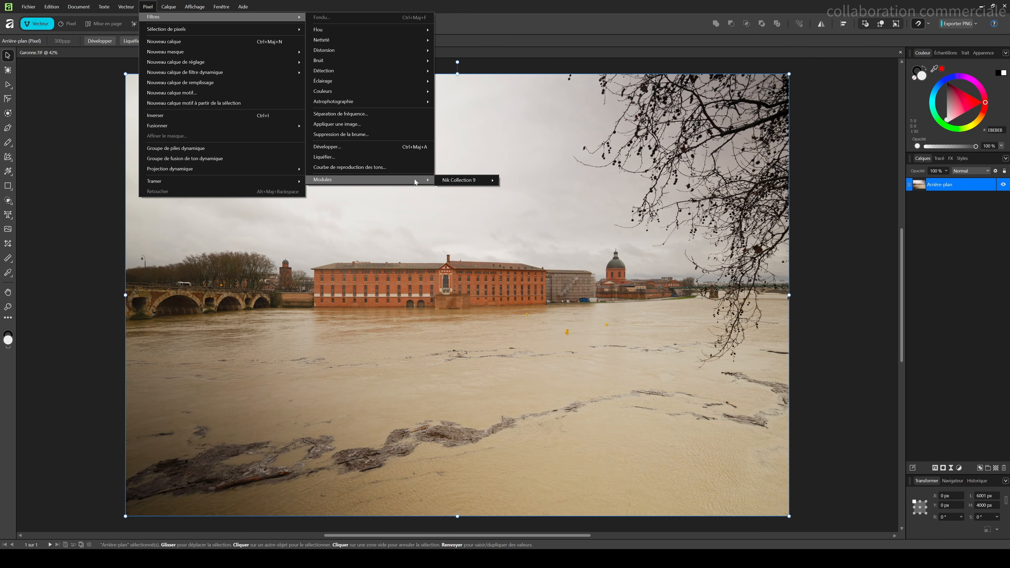
mouse_move(457, 181)
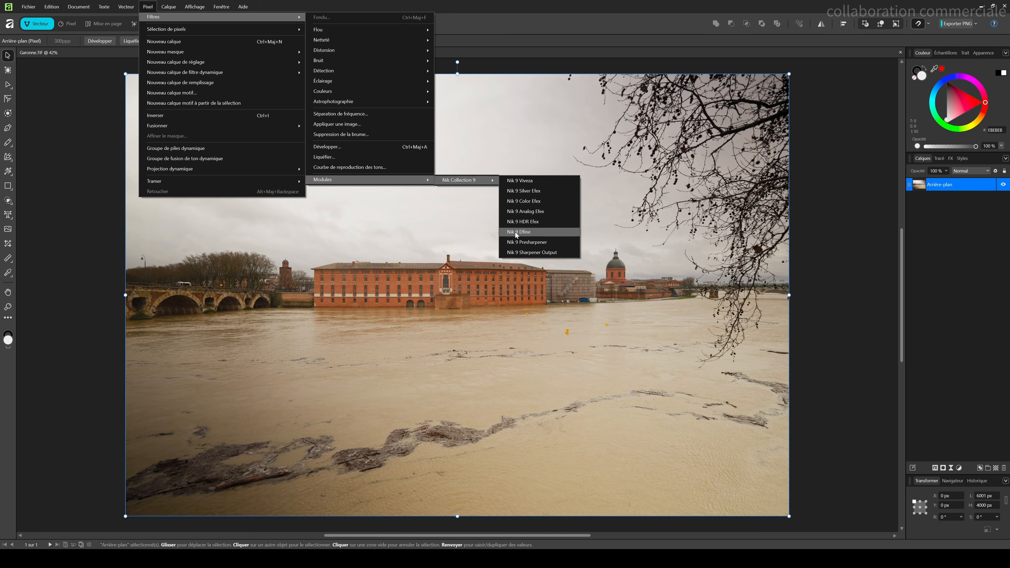
click(471, 10)
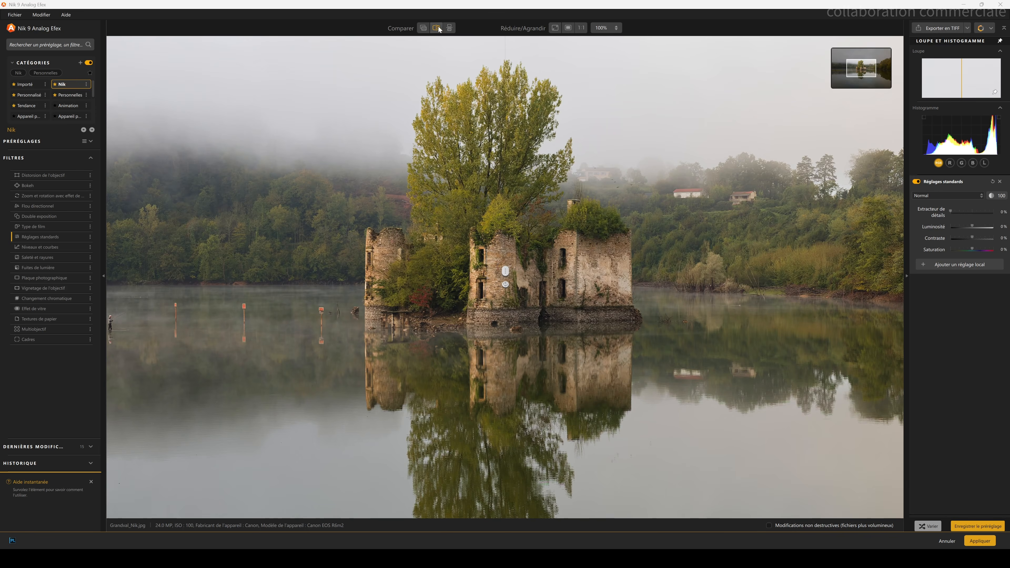
Step: Try the different before/after comparison views in Nik Analog Efex, moving the split line
click(450, 27)
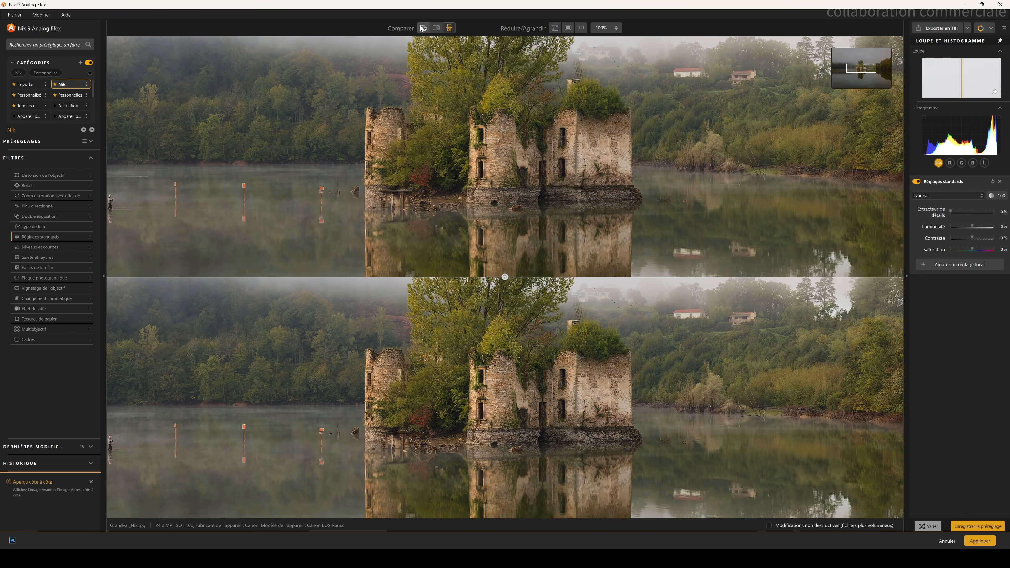
click(422, 28)
click(436, 27)
drag(506, 272, 676, 335)
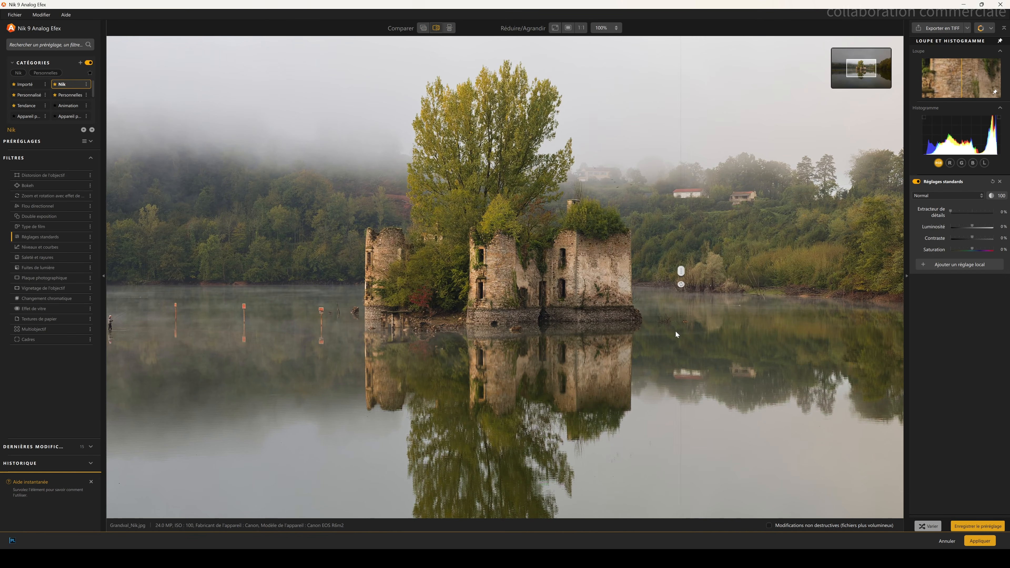
Step: Try the fit, fill and 1:1 zoom modes, returning to fit to screen
click(555, 27)
click(568, 27)
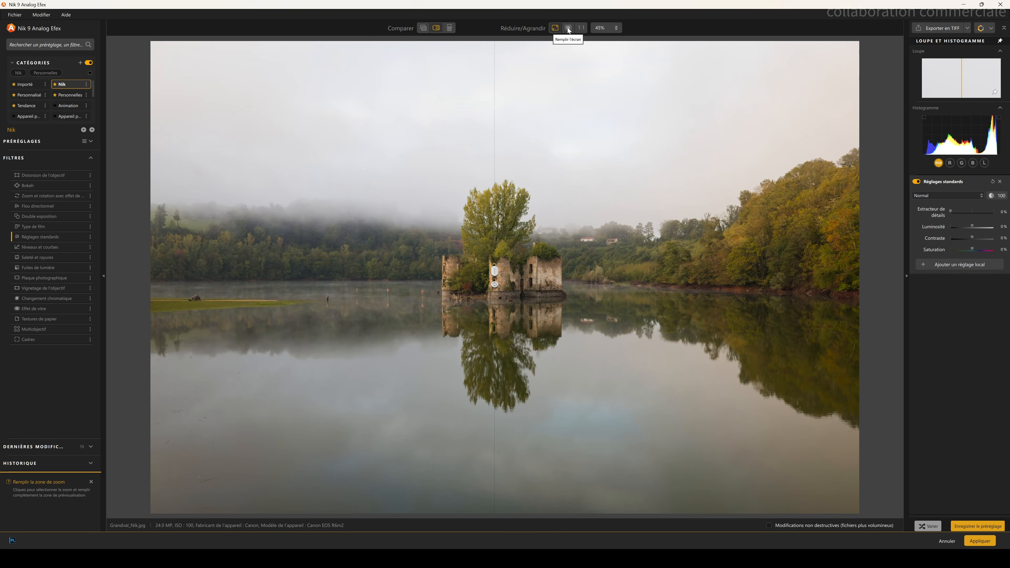
click(580, 28)
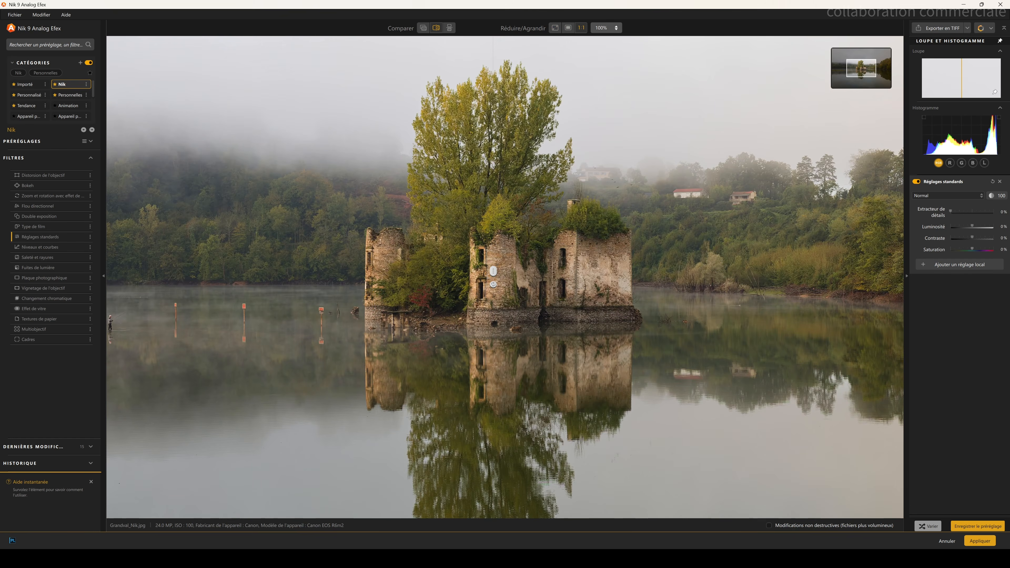
click(554, 28)
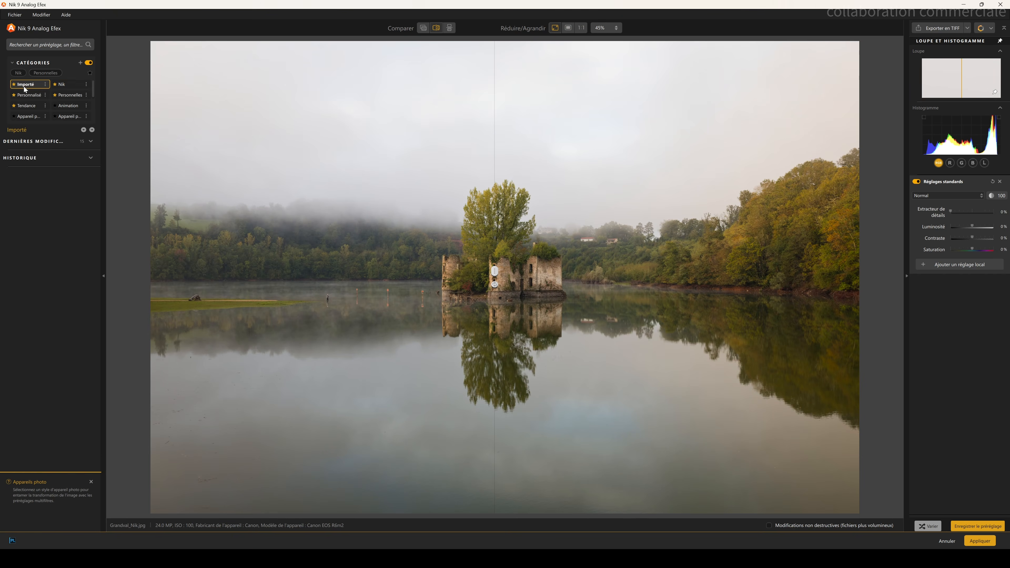
Step: Browse the preset categories Personnalisé, Tendance, Animation and Appareil photo, returning to Nik
click(37, 95)
click(47, 106)
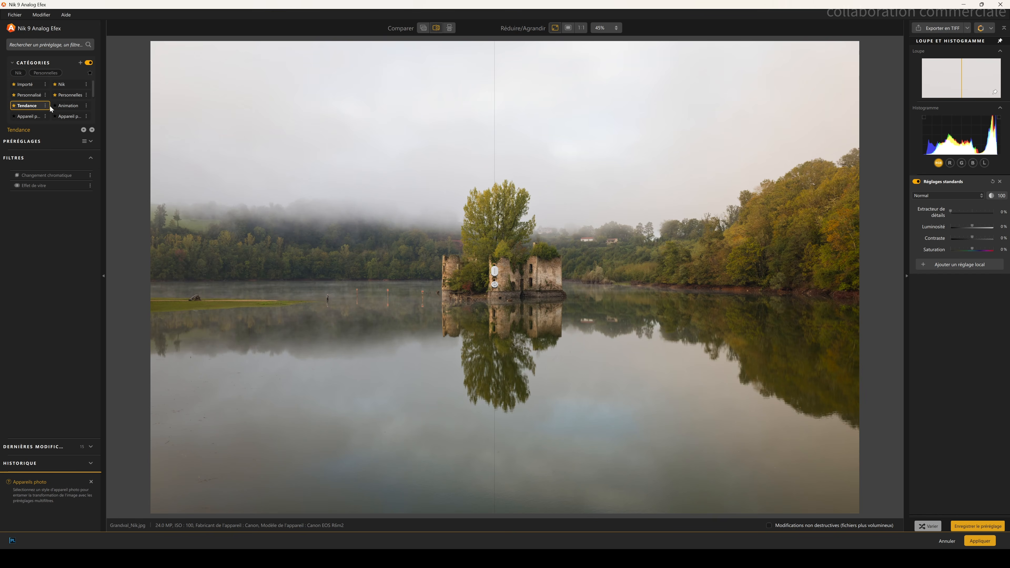
click(66, 105)
click(30, 106)
click(74, 106)
click(35, 116)
click(64, 115)
click(61, 84)
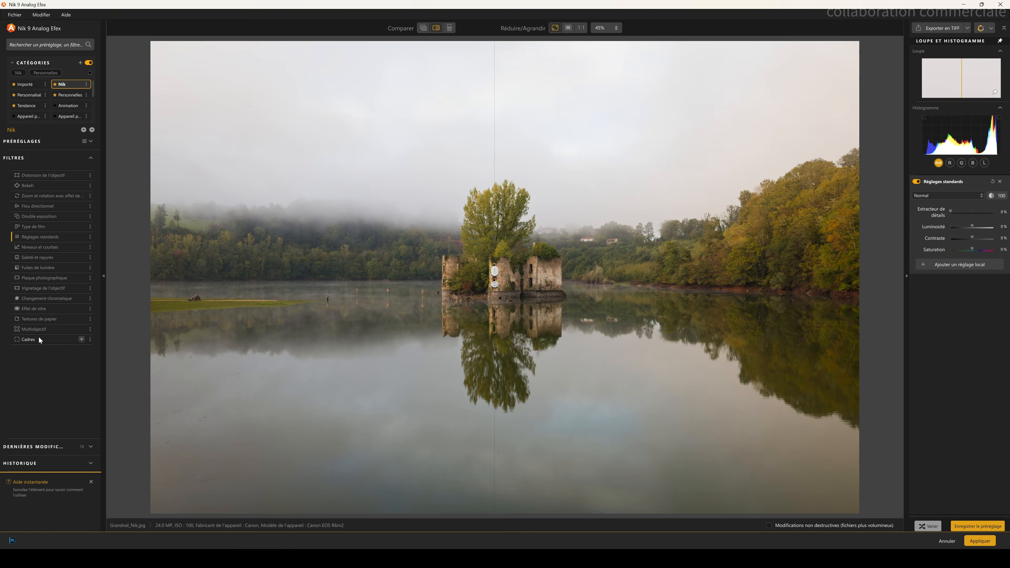
Step: Apply the Changement chromatique filter to preview its effect, then remove it
click(48, 300)
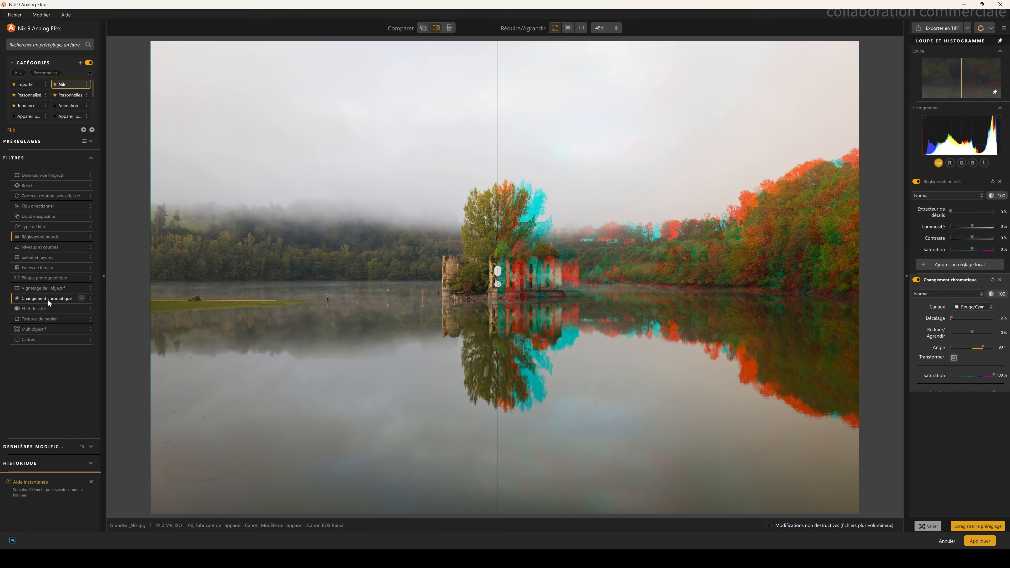
drag(501, 270, 358, 294)
click(55, 296)
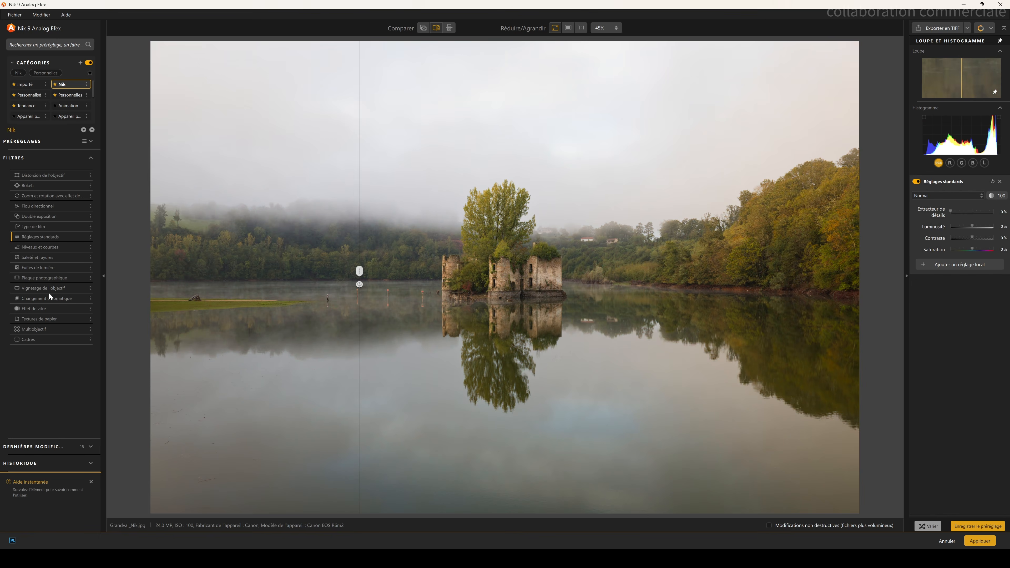
Step: Add the Vignetage de l'objectif filter and reposition and resize its vignette circle around the ruins
click(49, 290)
drag(360, 271, 559, 296)
drag(430, 282, 380, 283)
drag(807, 277, 709, 247)
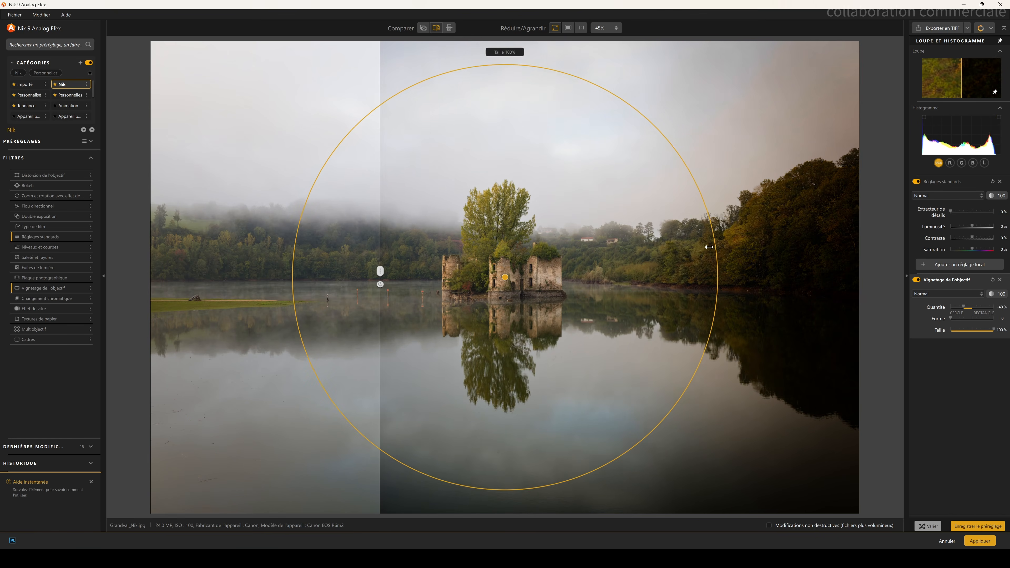
drag(380, 276, 74, 251)
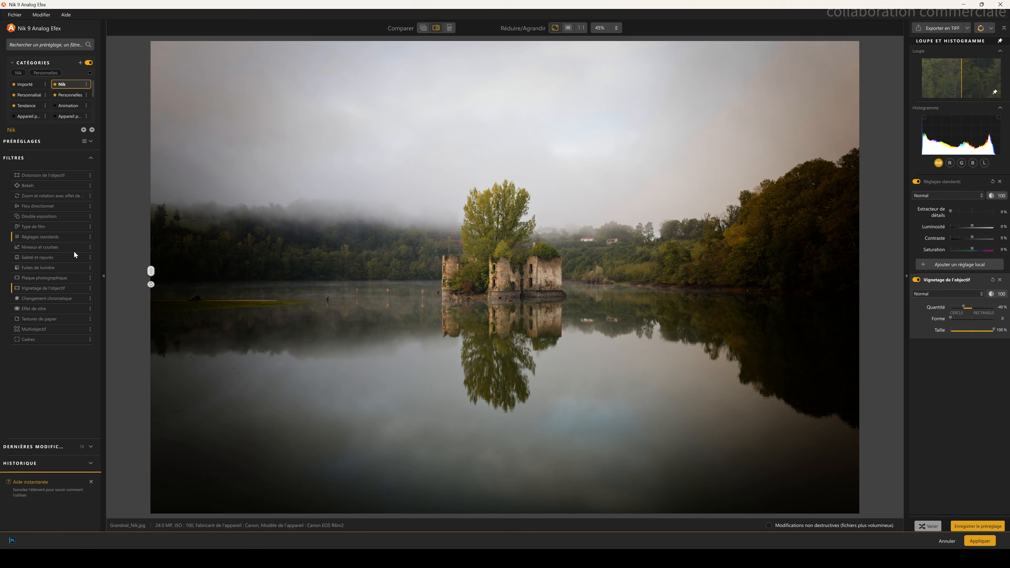
Step: Add the Saleté et rayures filter, choose a dust texture and compare it with the original, then remove it
click(41, 256)
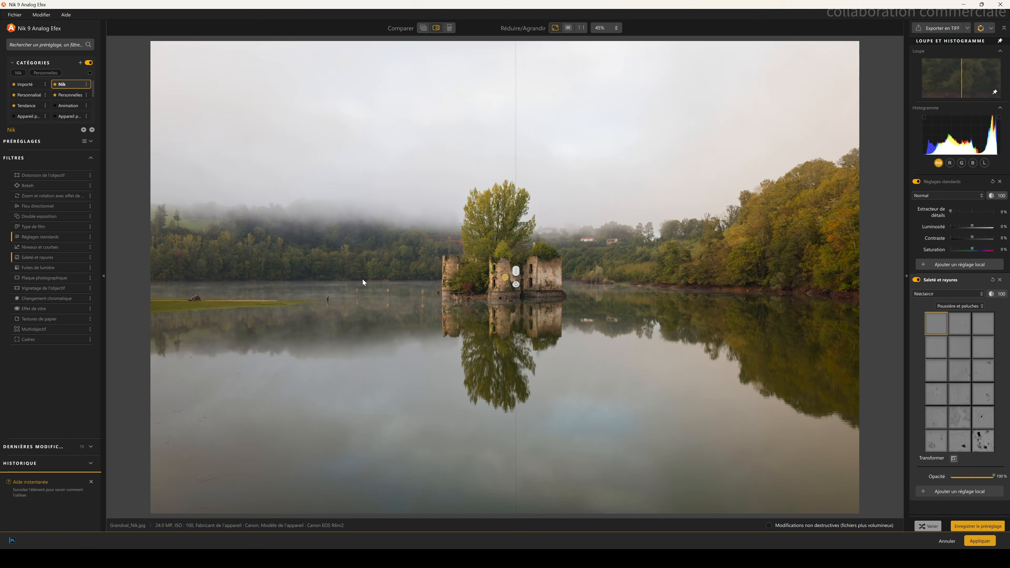
drag(519, 275, 250, 272)
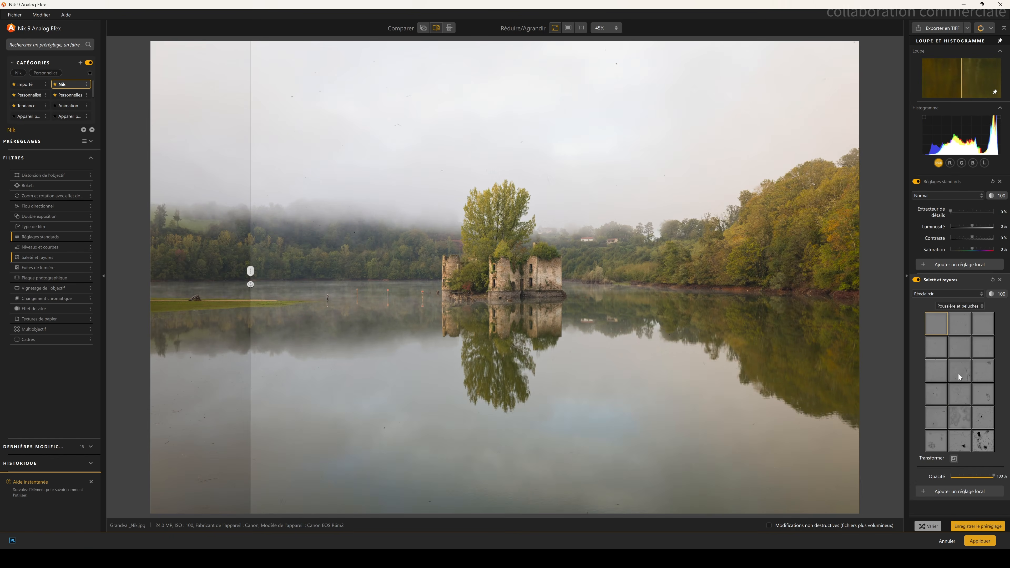
click(984, 418)
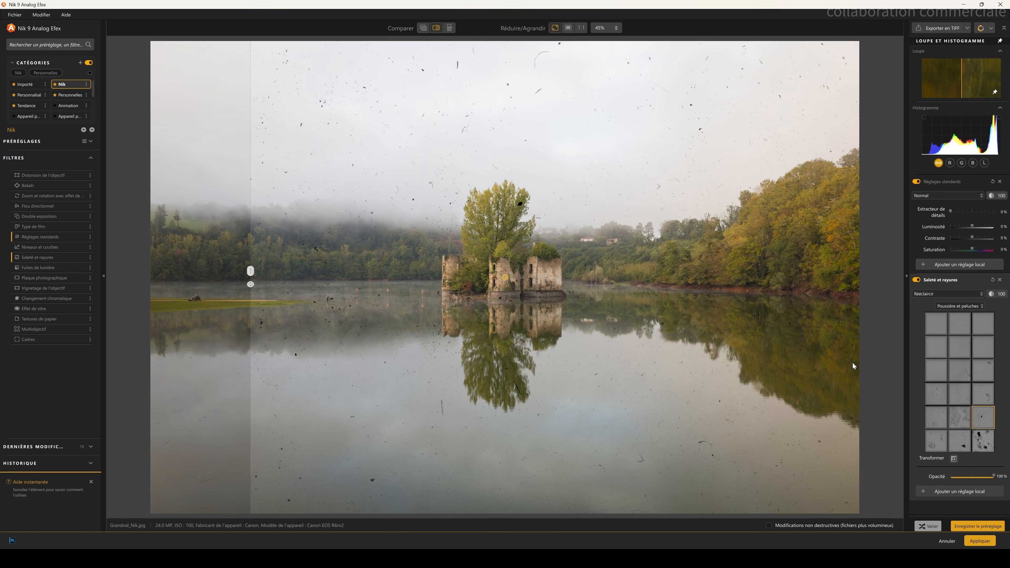
mouse_move(994, 477)
mouse_down()
mouse_move(944, 478)
mouse_move(995, 479)
mouse_up()
drag(250, 303, 494, 341)
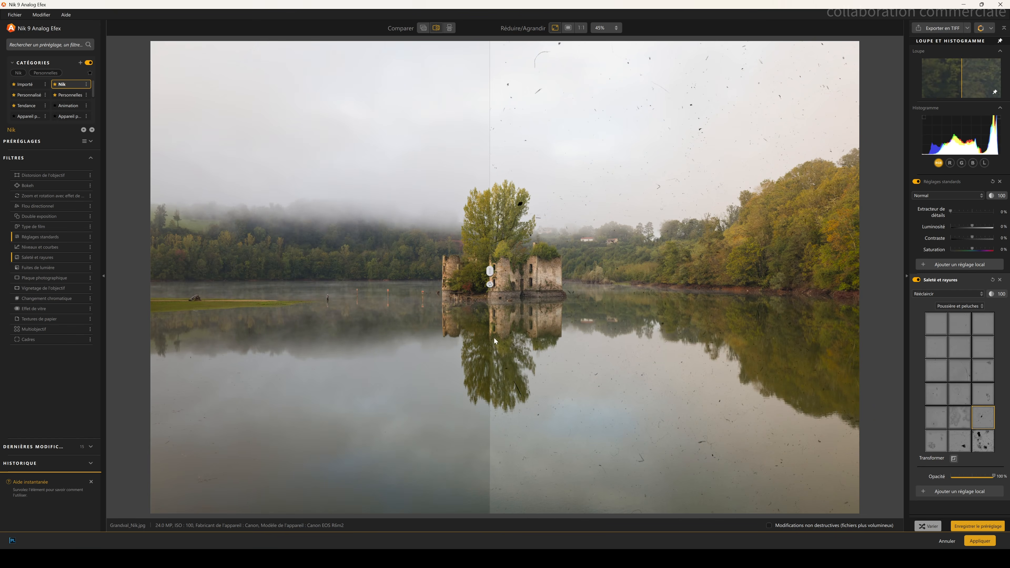
click(35, 257)
Step: Add the Multiobjectif filter and preview its multi-panel layout against the original
click(40, 330)
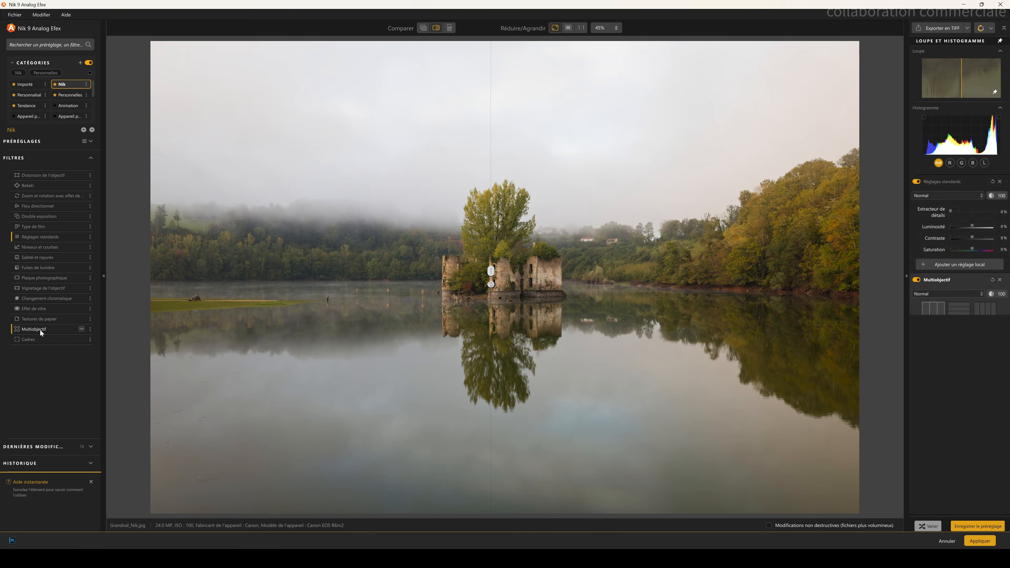
drag(491, 282, 388, 293)
mouse_move(512, 280)
mouse_down()
mouse_move(448, 278)
mouse_move(511, 281)
mouse_up()
drag(831, 280, 594, 283)
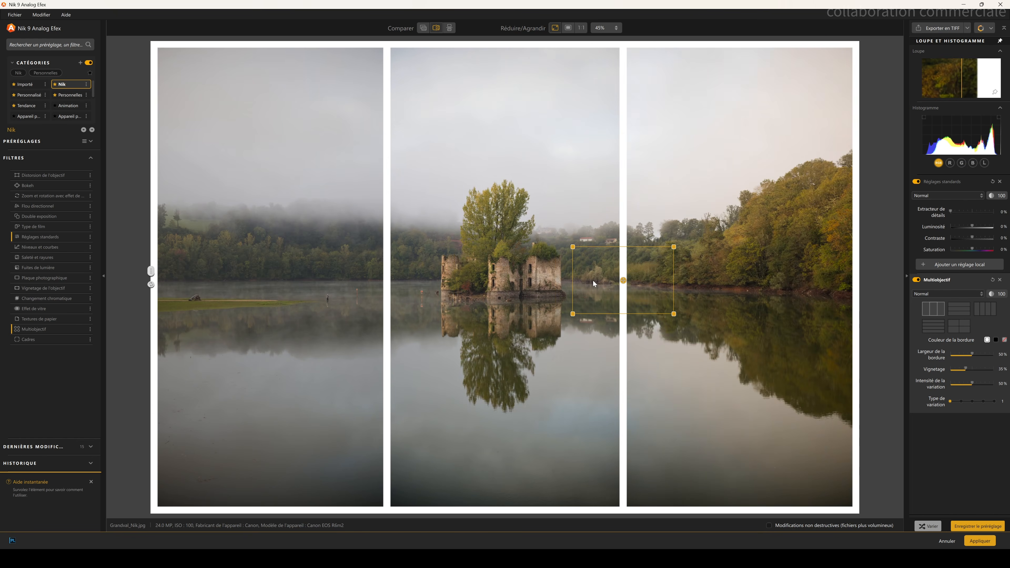
Step: Try the Cadres filter with two film frames and a lower opacity, then remove it
click(36, 339)
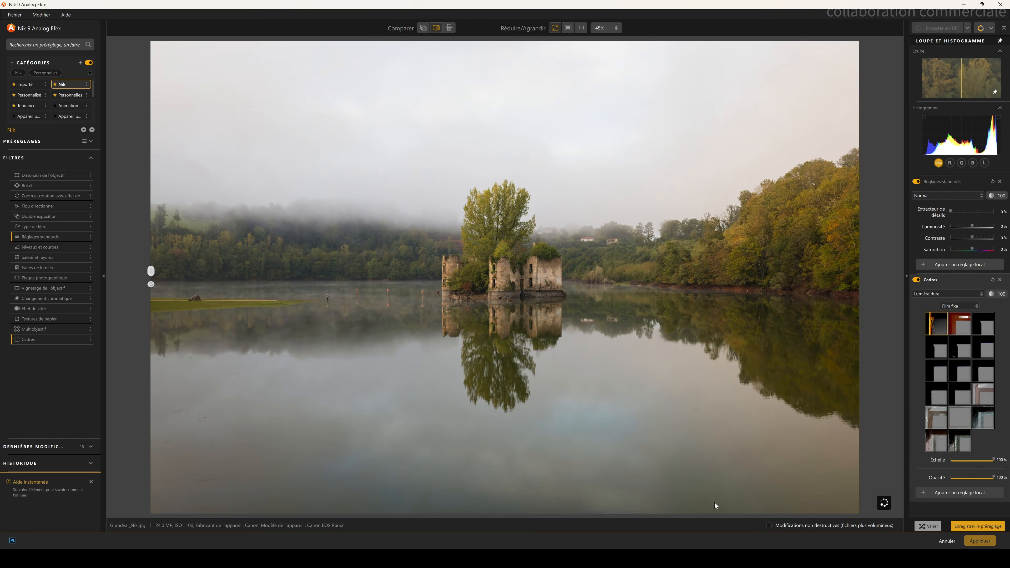
click(958, 343)
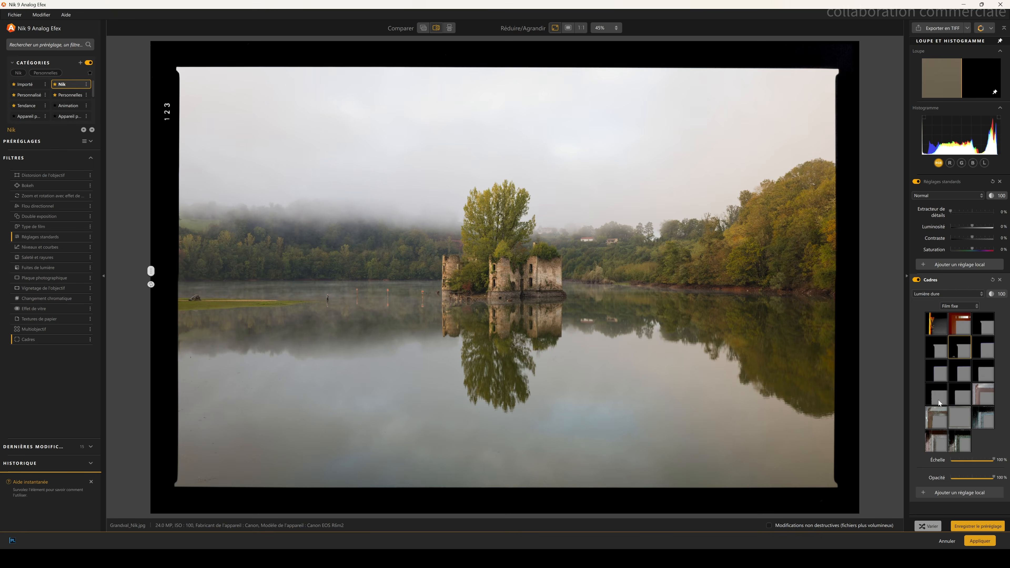
click(960, 418)
drag(993, 460, 964, 462)
click(24, 339)
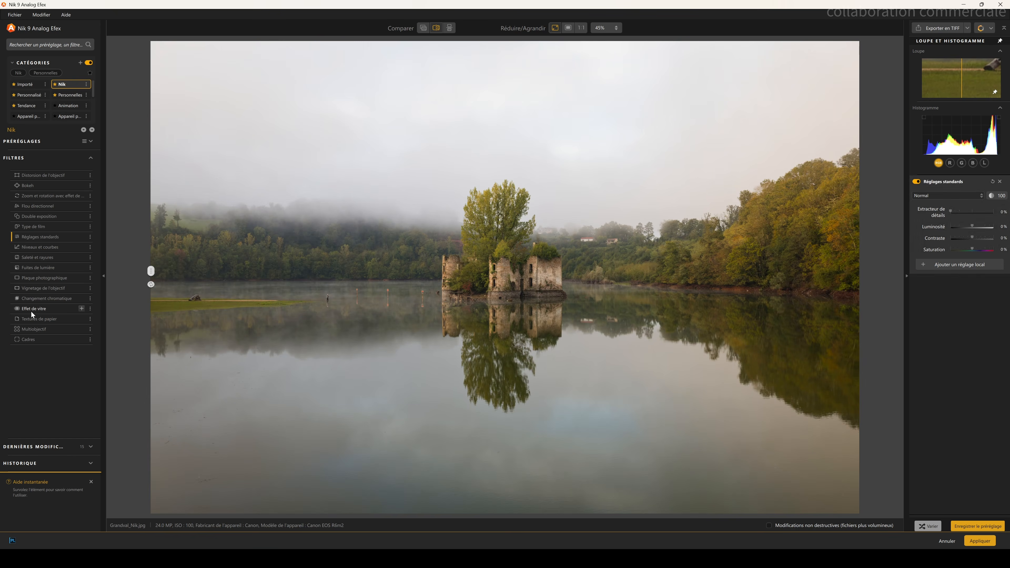
Step: Add the Effet de vitre filter, reposition its area, try several glass textures, then remove it
click(34, 309)
mouse_move(503, 277)
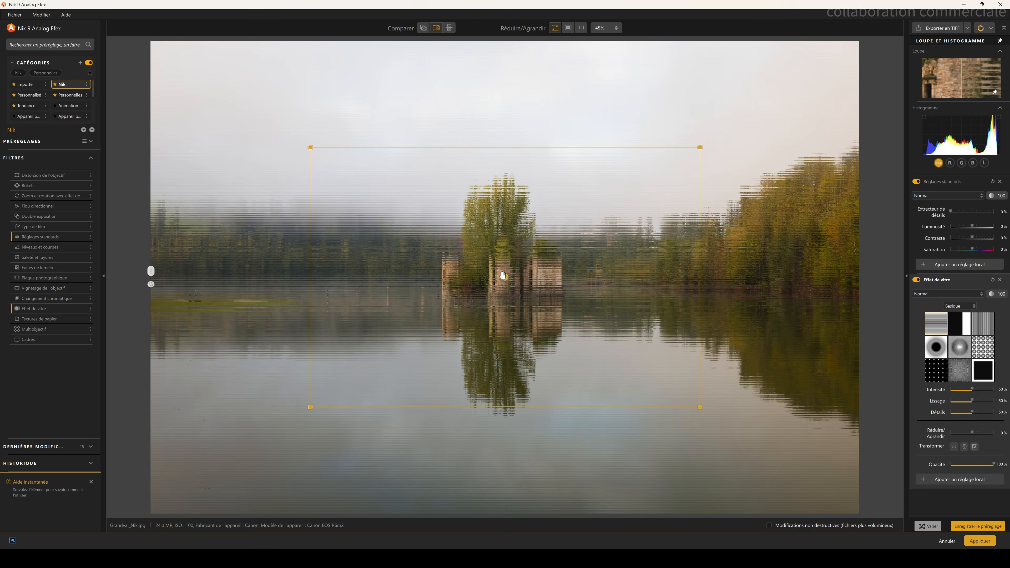
mouse_move(503, 277)
mouse_down()
mouse_move(440, 253)
mouse_move(502, 205)
mouse_move(581, 318)
mouse_move(505, 294)
mouse_up()
drag(151, 271, 764, 271)
drag(764, 350, 256, 306)
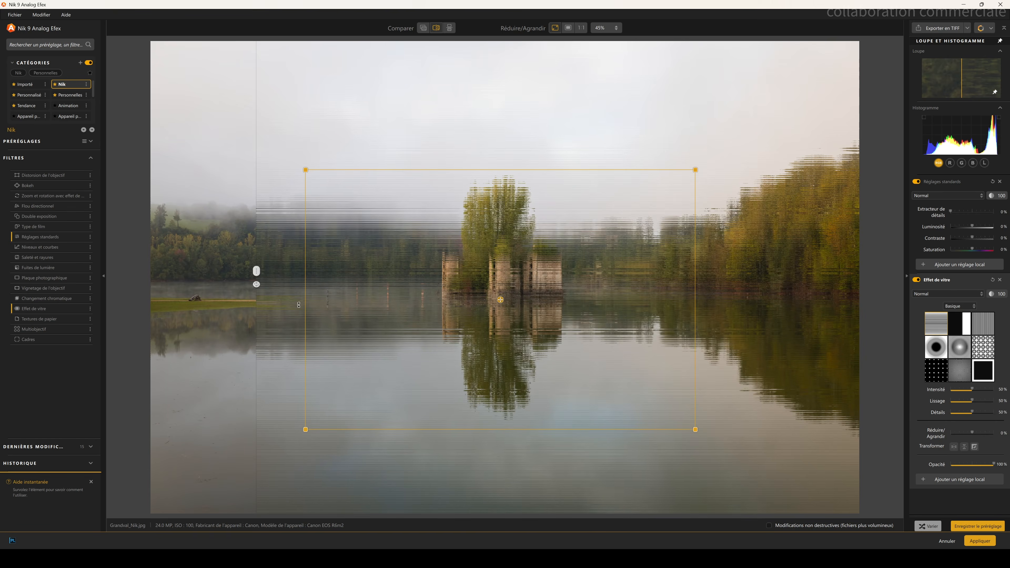
click(962, 330)
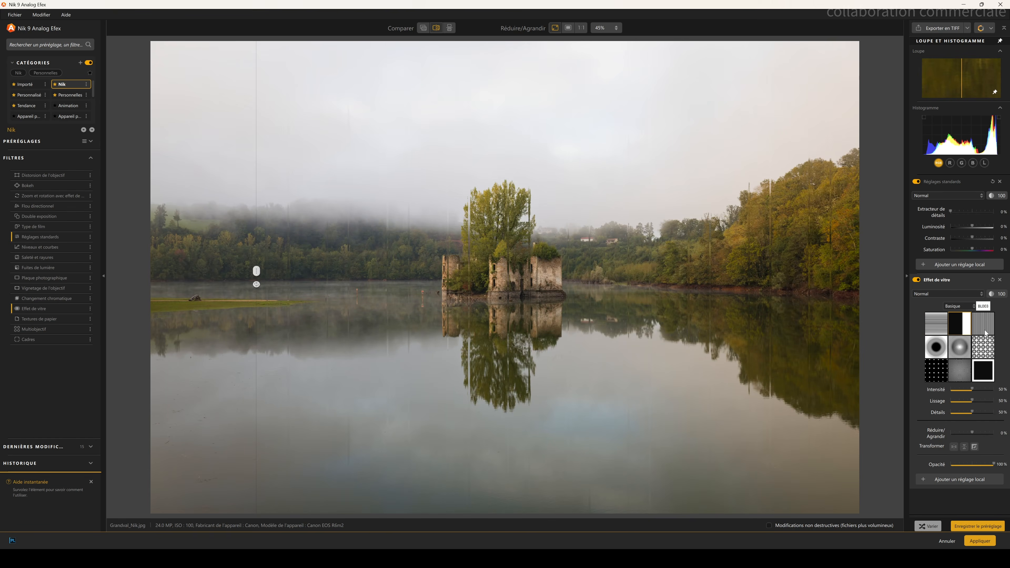
click(986, 328)
click(959, 349)
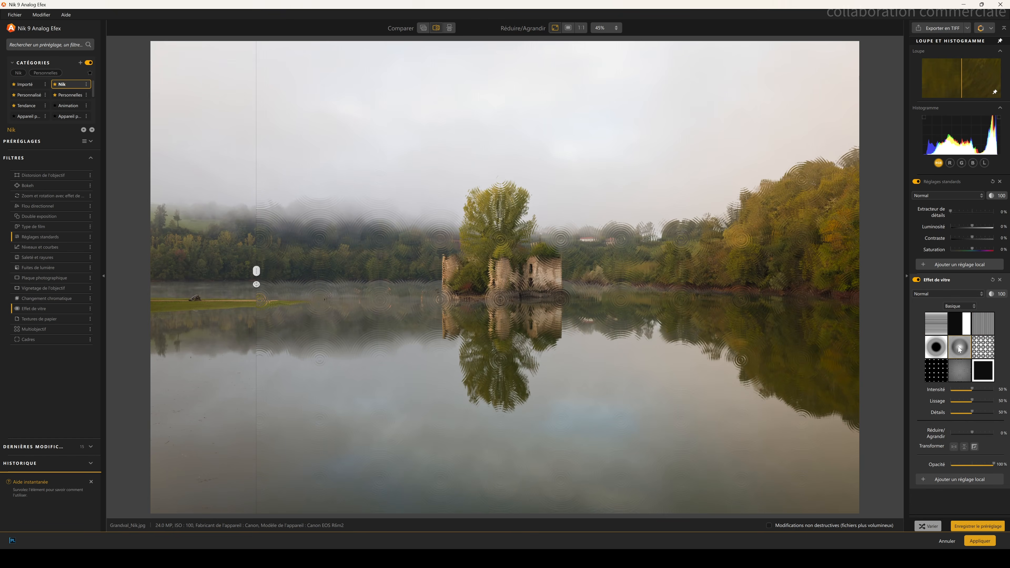
click(935, 375)
click(958, 373)
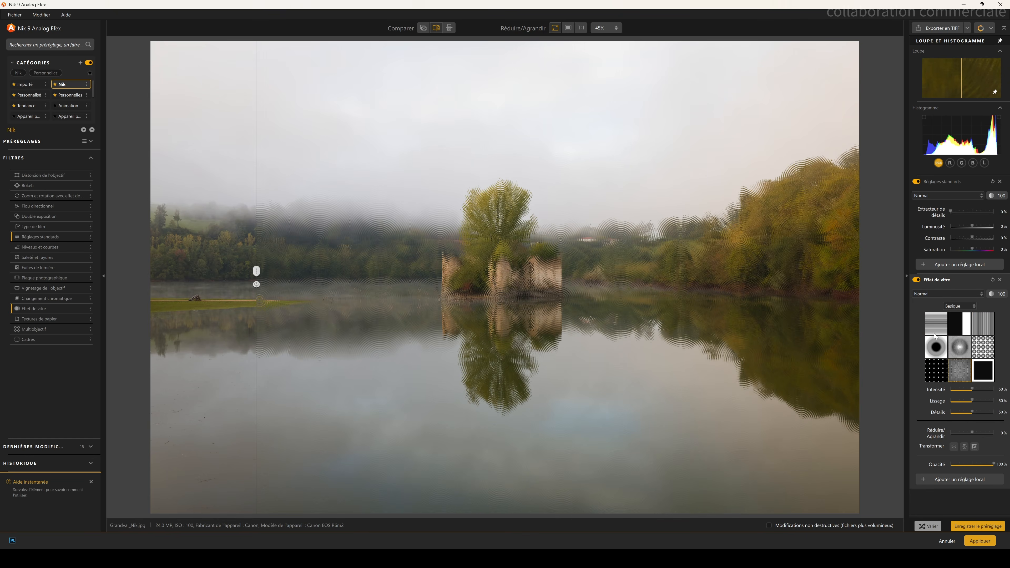
click(934, 334)
click(28, 309)
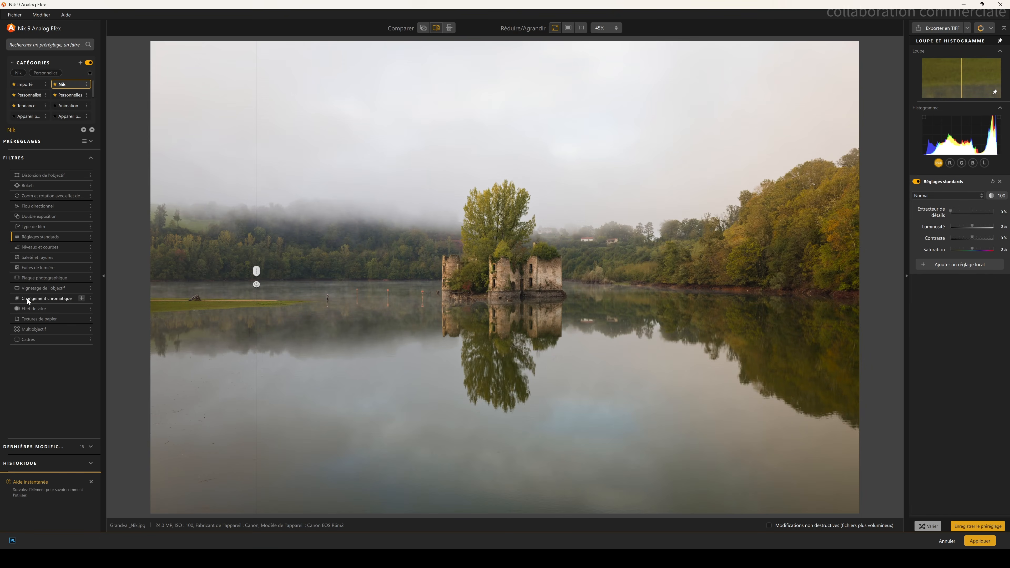
Step: Preview the Plaque photographique filter with a plate texture against the original
click(48, 280)
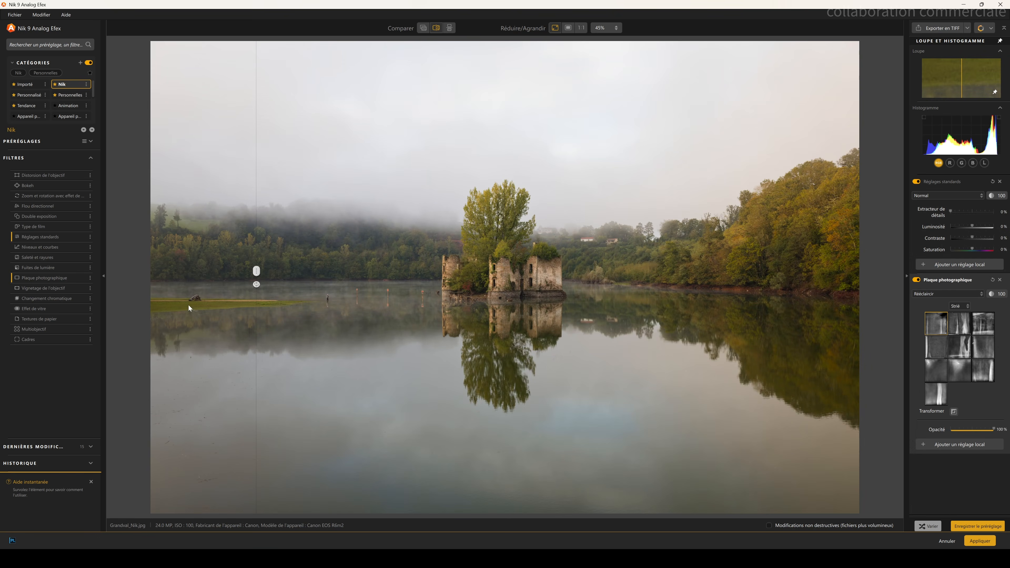
drag(252, 274, 886, 381)
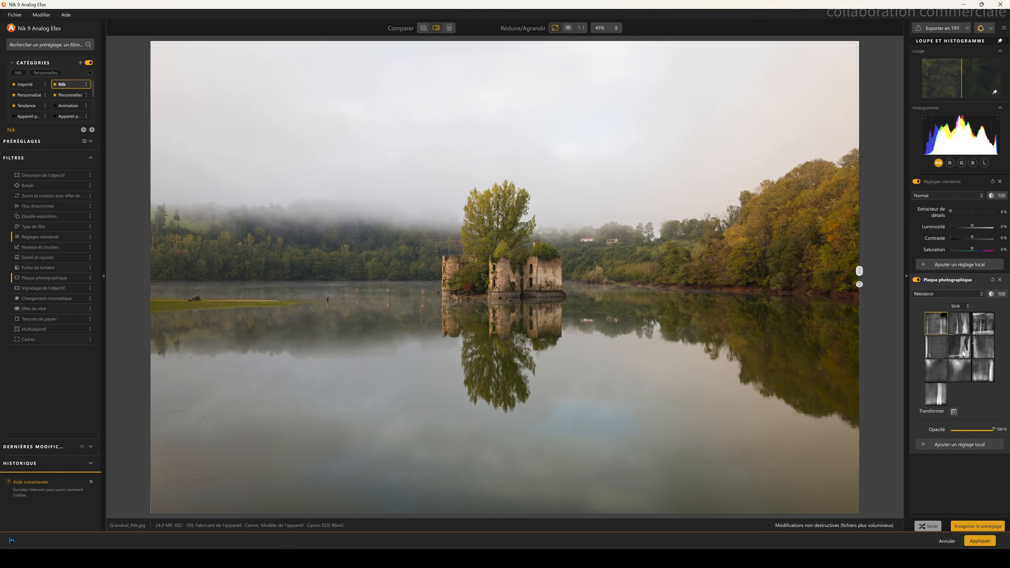
drag(850, 270, 139, 222)
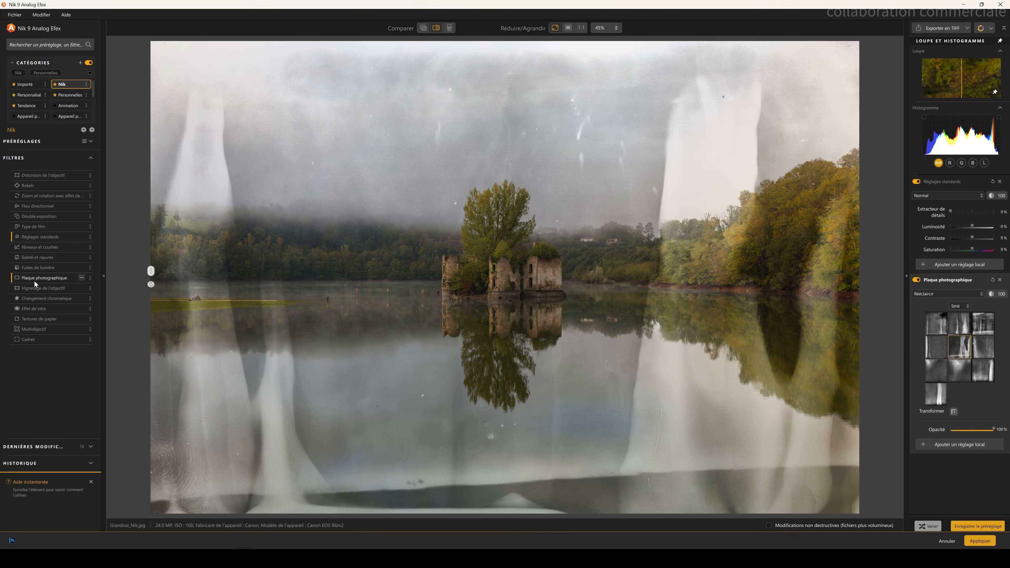
Step: Add the Fuites de lumière filter, pick a light leak, set blending to Lumière dure and opacity to about 32%
click(39, 267)
click(956, 349)
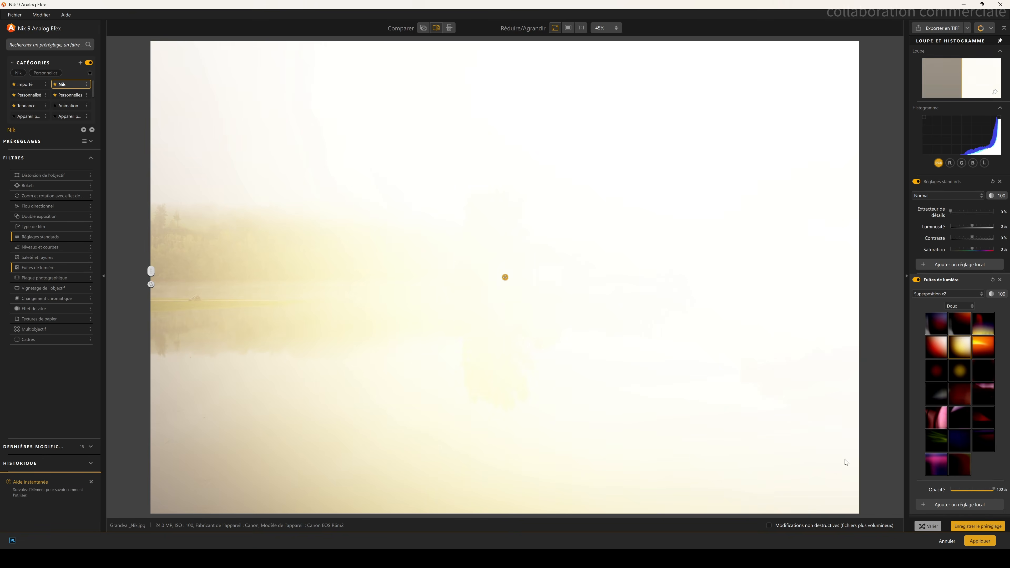
click(961, 291)
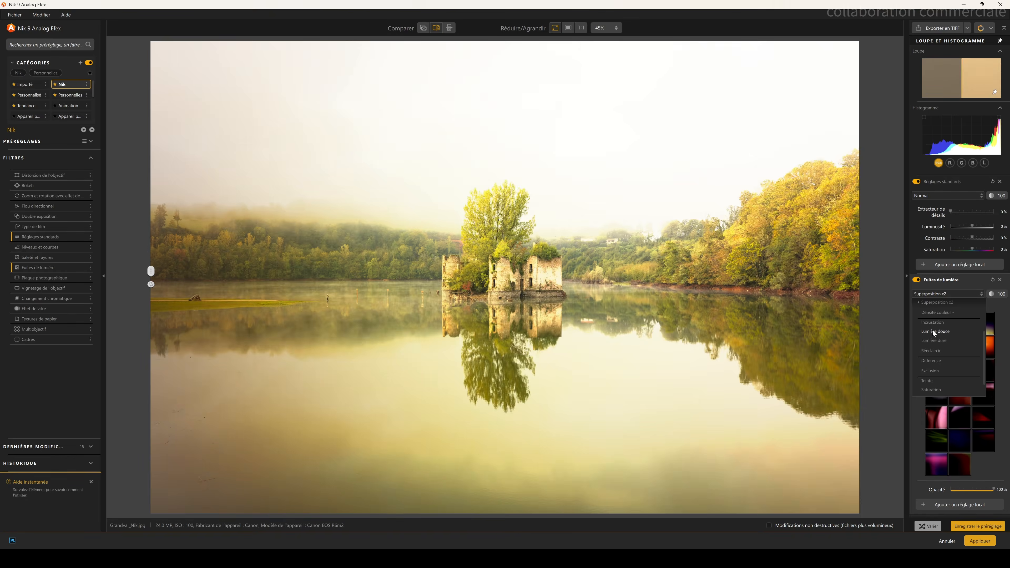
click(935, 346)
drag(994, 490, 965, 489)
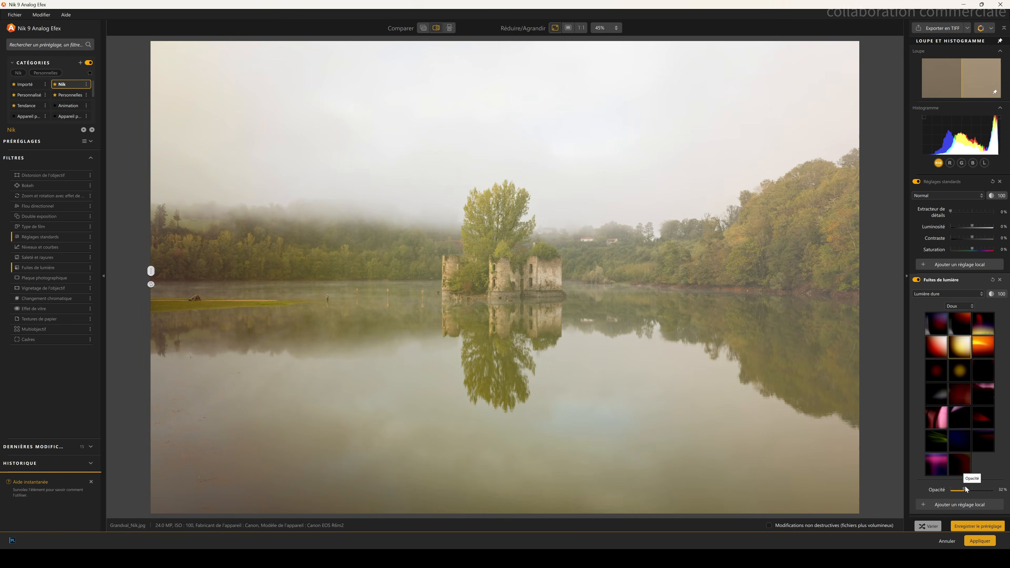
Step: Try another light leak, reset the opacity, compare with the original, then remove the Fuites de lumière filter
drag(151, 342, 800, 343)
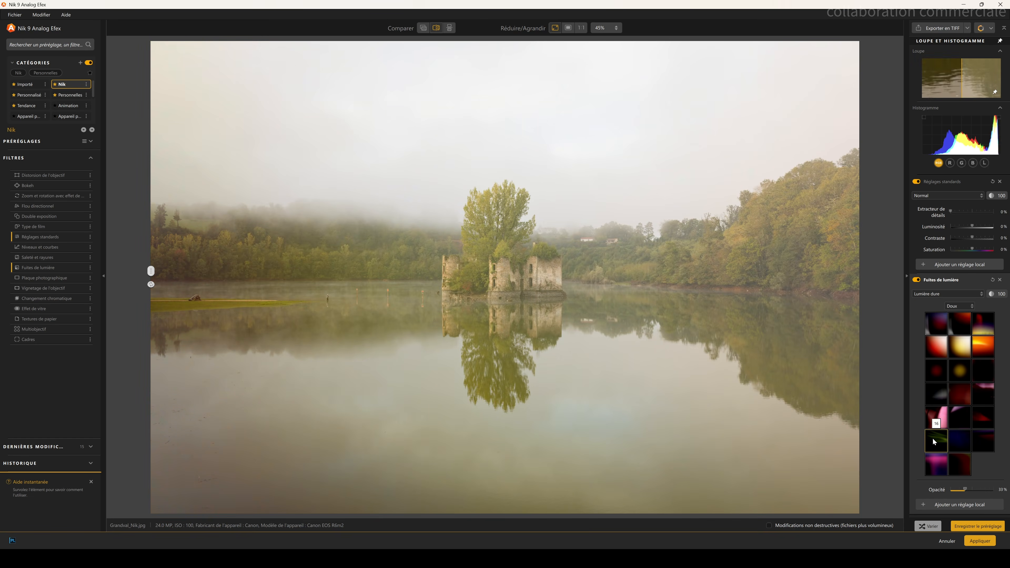
click(932, 437)
double_click(938, 490)
drag(151, 342, 420, 341)
click(40, 267)
Step: Apply the Anglais ancien preset and compare it with the original image
click(91, 141)
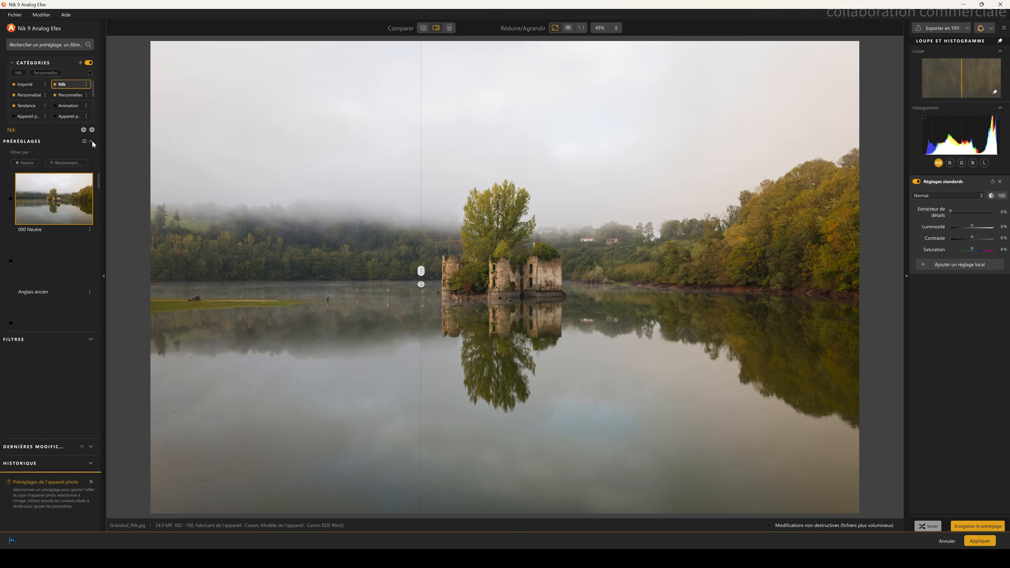
click(57, 273)
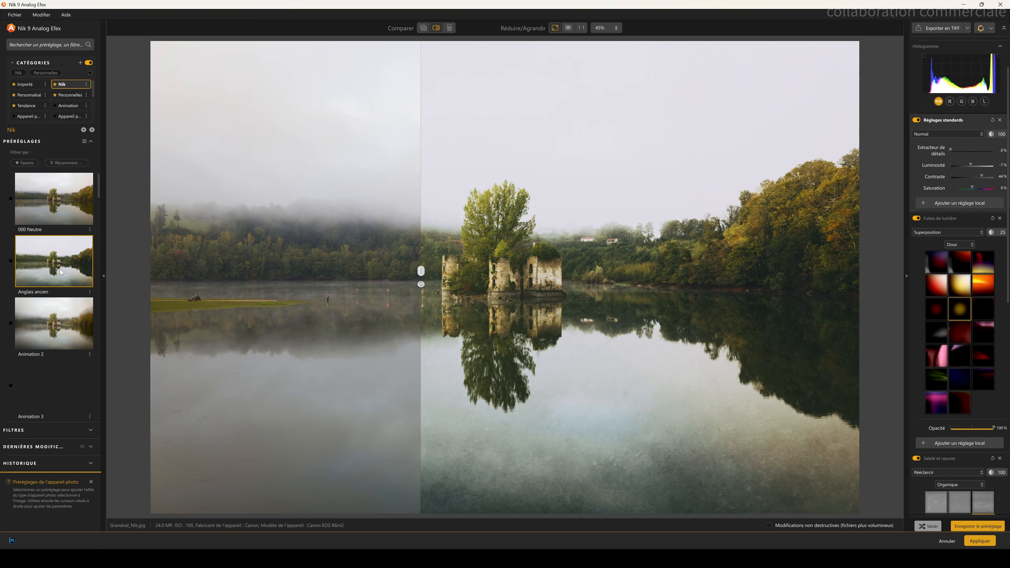
drag(422, 273, 779, 273)
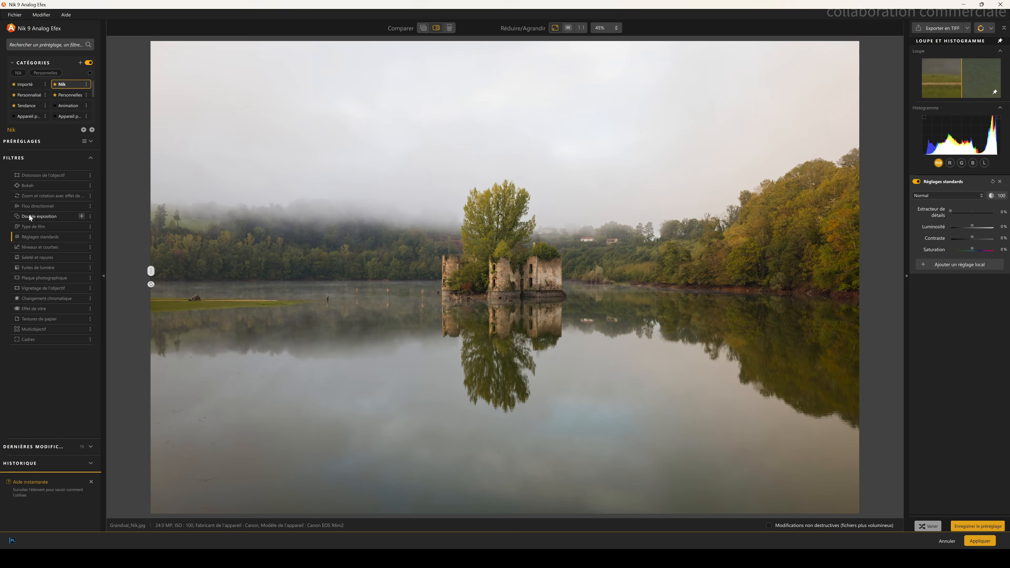
Step: Add the Flou directionnel filter and reshape and rotate its blur ellipses around the ruins
click(39, 206)
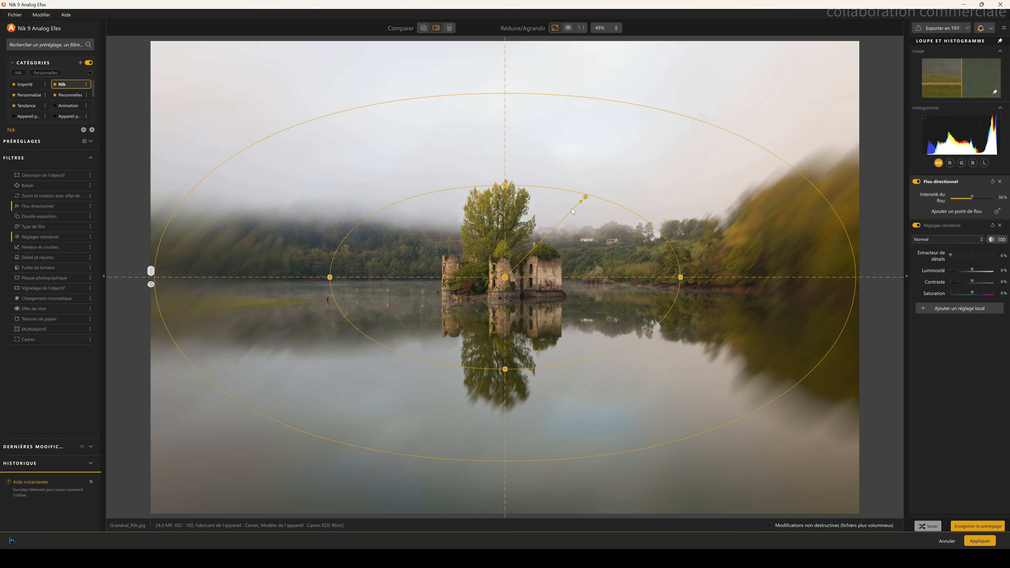
drag(669, 256, 588, 198)
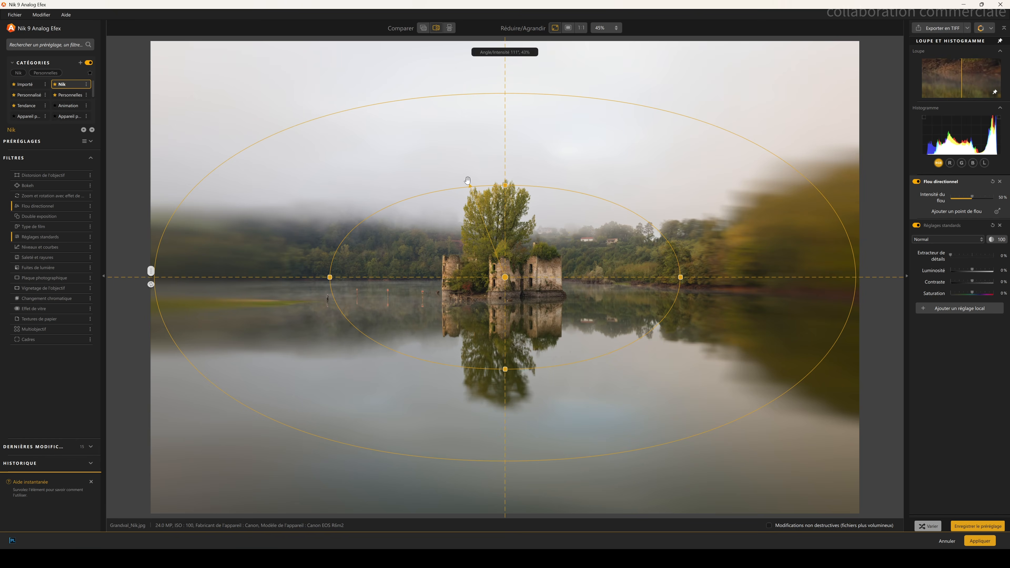
drag(330, 277, 356, 280)
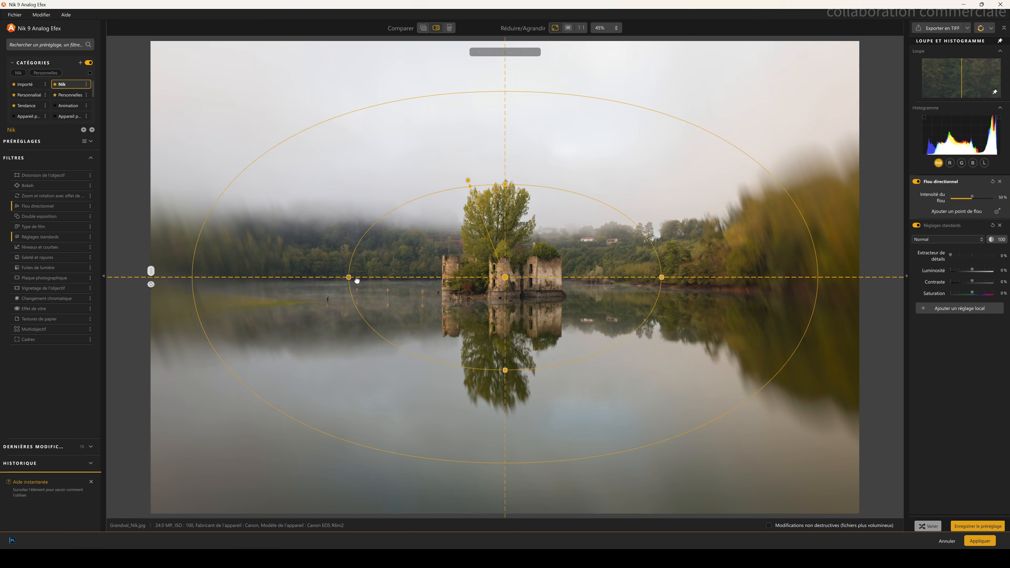
mouse_move(151, 271)
mouse_down()
mouse_move(576, 278)
mouse_move(121, 291)
mouse_move(259, 271)
mouse_move(859, 271)
mouse_move(148, 270)
mouse_up()
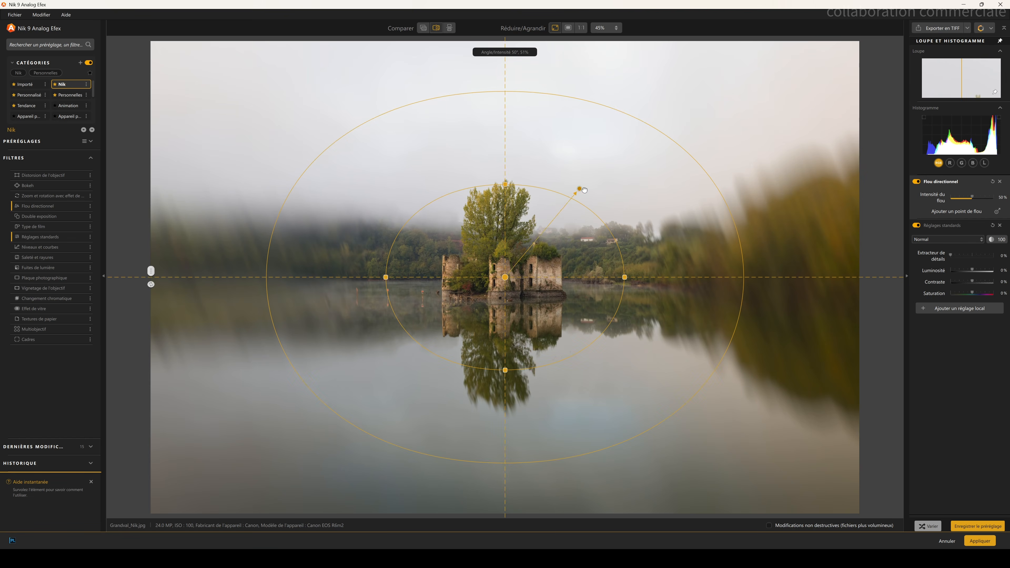
drag(584, 190, 587, 190)
drag(643, 216, 560, 244)
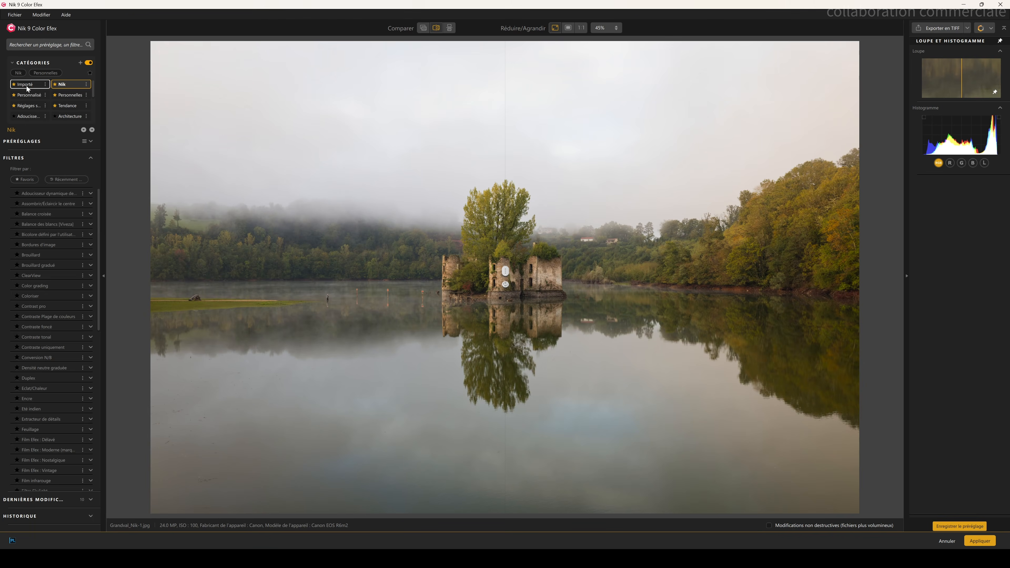
Step: Browse the Color Efex preset categories, including Architecture, and the filter list, returning to Nik
click(27, 86)
click(69, 105)
click(38, 106)
click(62, 116)
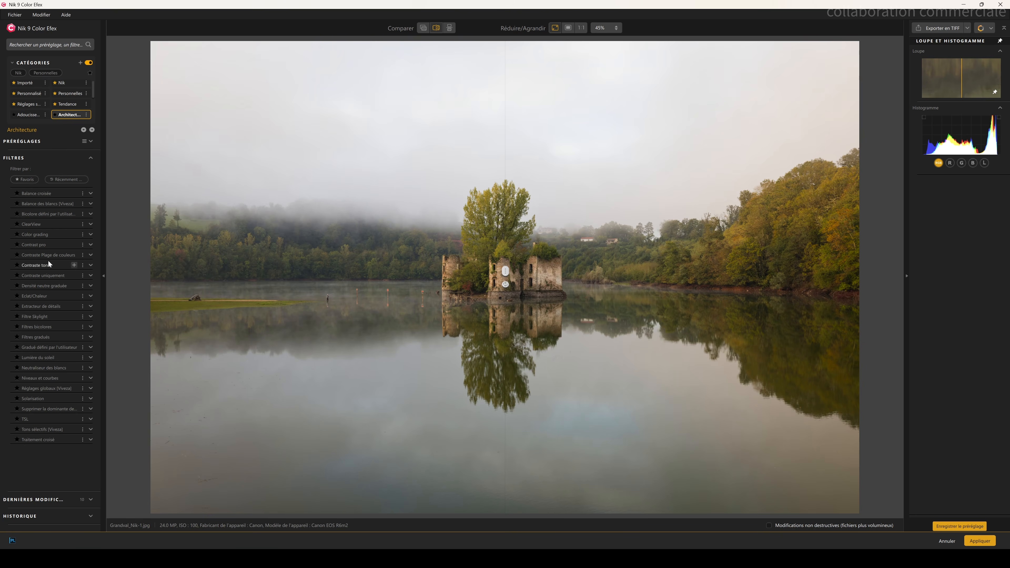
click(65, 85)
scroll(70, 204, down, 10)
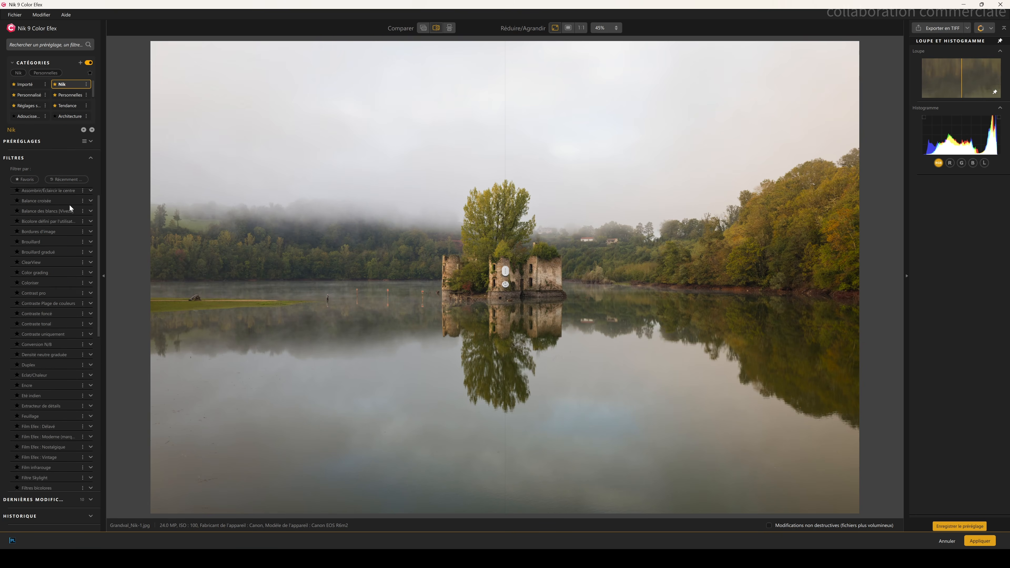
scroll(58, 406, up, 10)
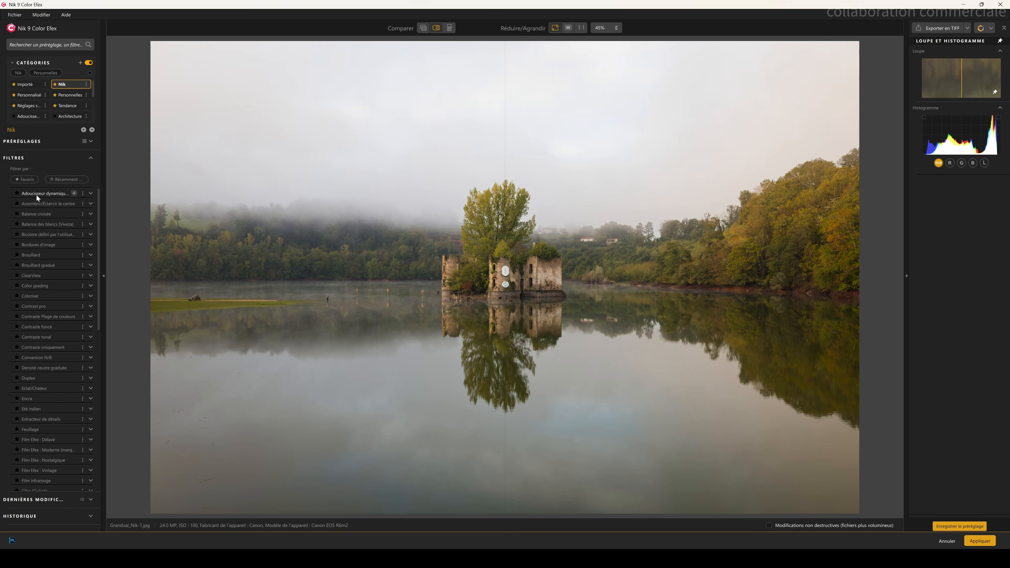
Step: Open the preset list and apply the Blue Monday preset to the image
click(93, 141)
click(58, 255)
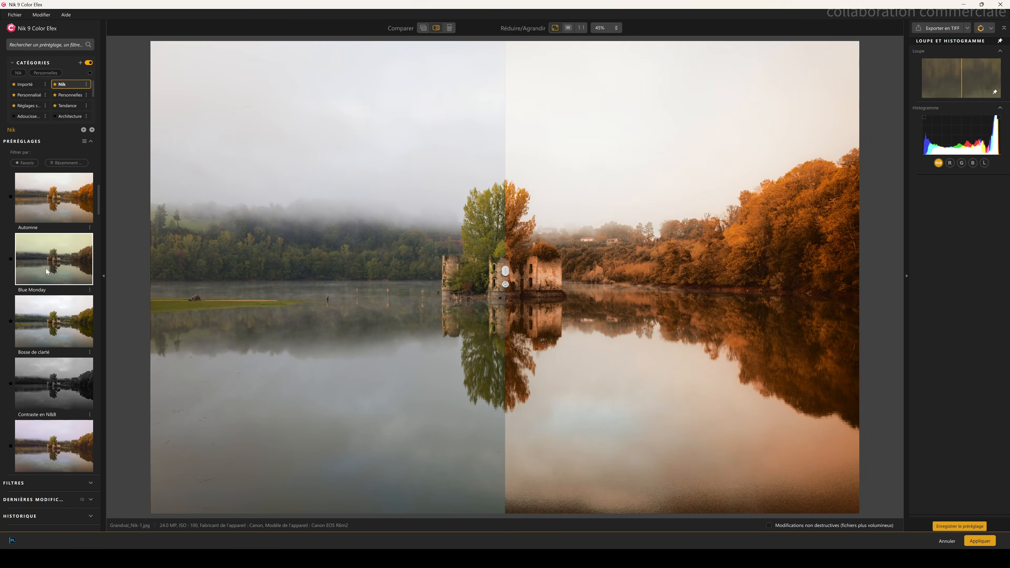
click(42, 270)
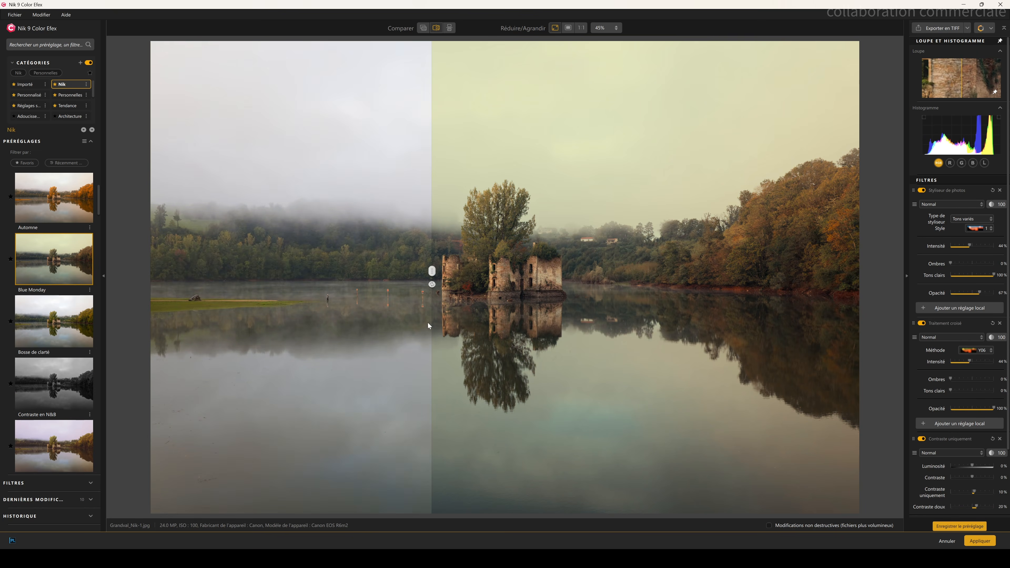
Step: Try the Contraste en N&B preset, then the Coucher de soleil chaud preset, on the lake image
click(50, 396)
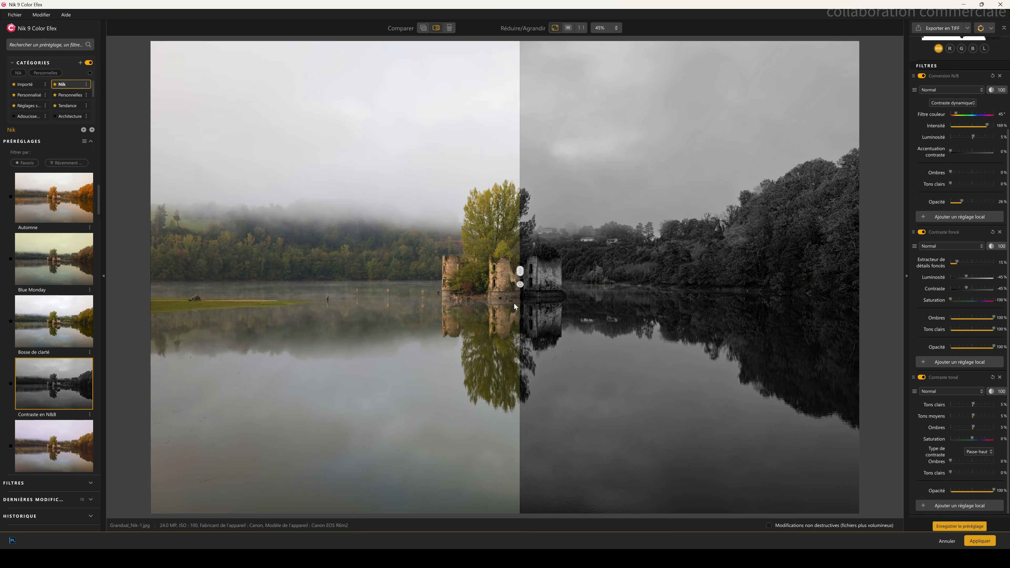
scroll(44, 331, down, 5)
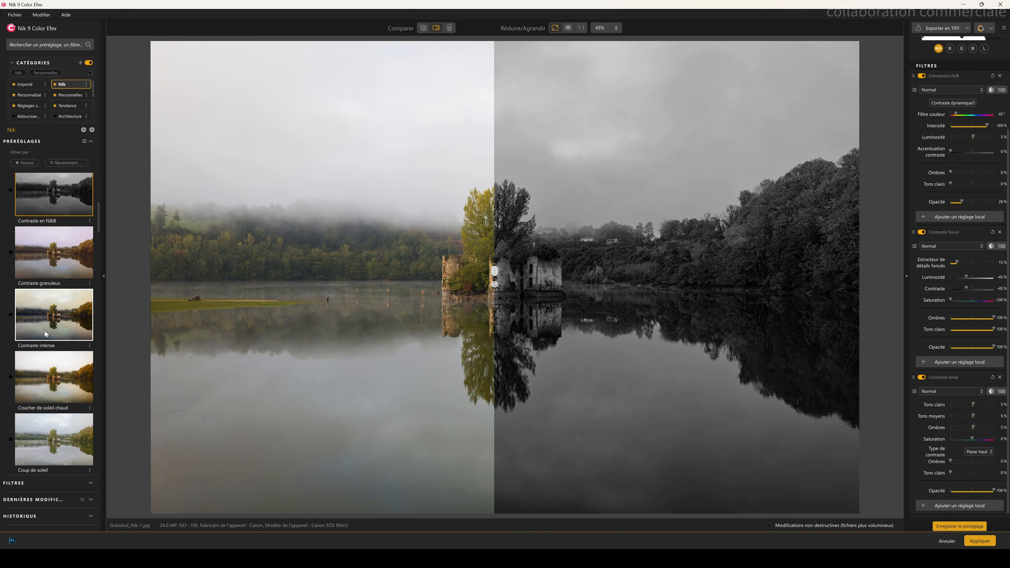
click(42, 334)
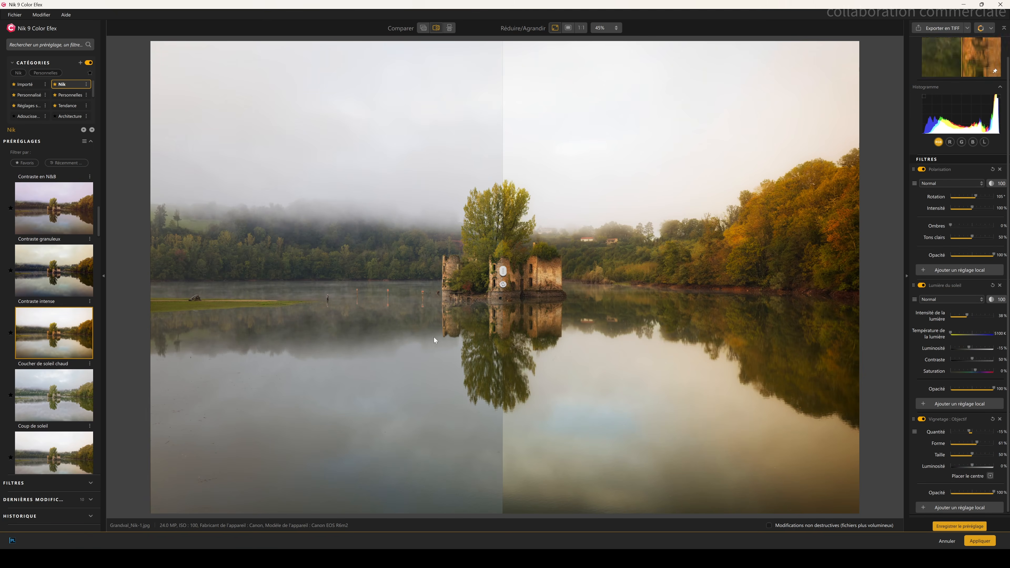
Step: Scroll further down the preset list and apply the Hiver 2 preset
scroll(66, 370, down, 2)
scroll(65, 368, down, 8)
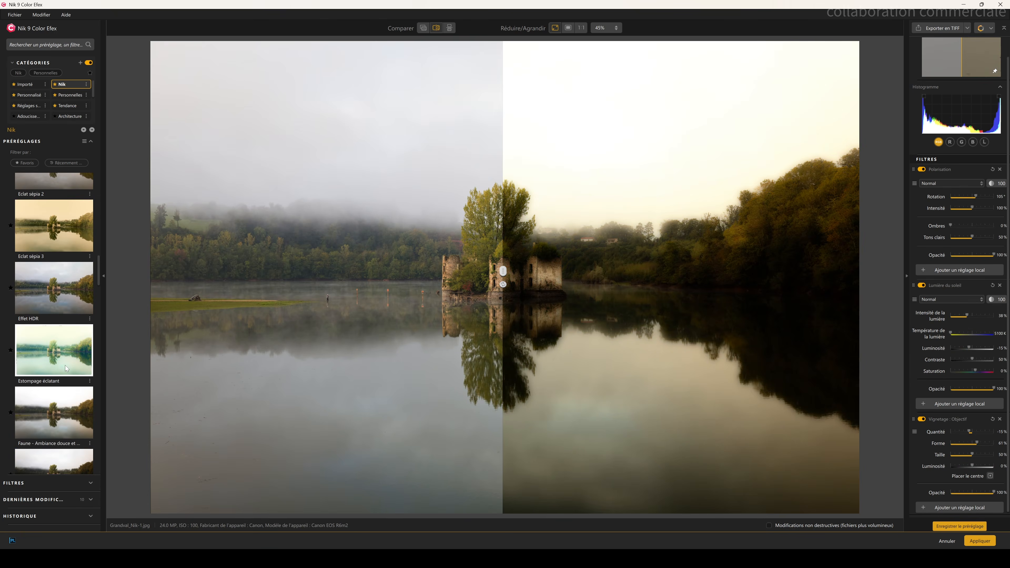
scroll(66, 365, down, 2)
click(43, 395)
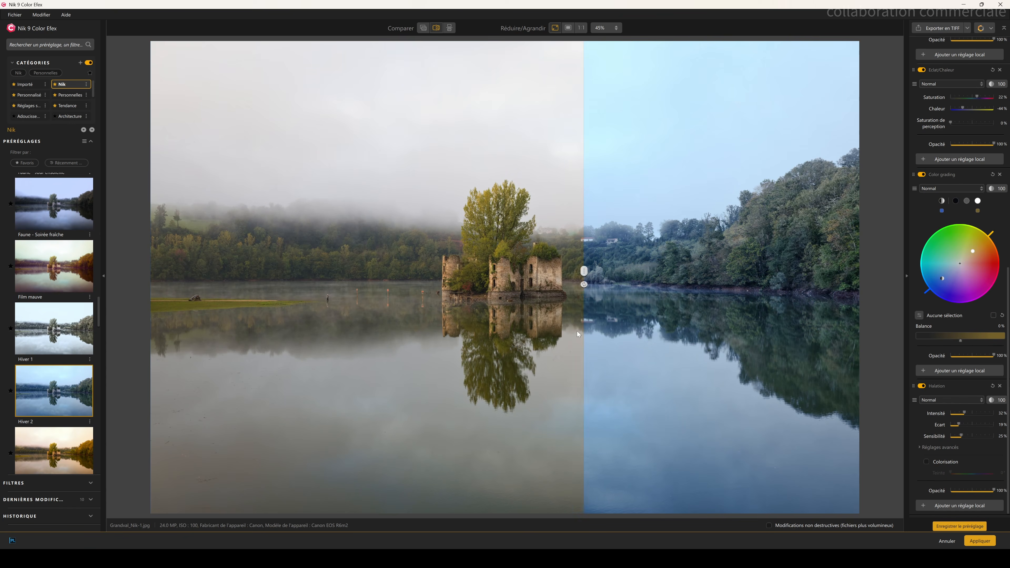
Step: Add the Brouillard filter to the original image and compare it against the unedited side
scroll(60, 236, up, 15)
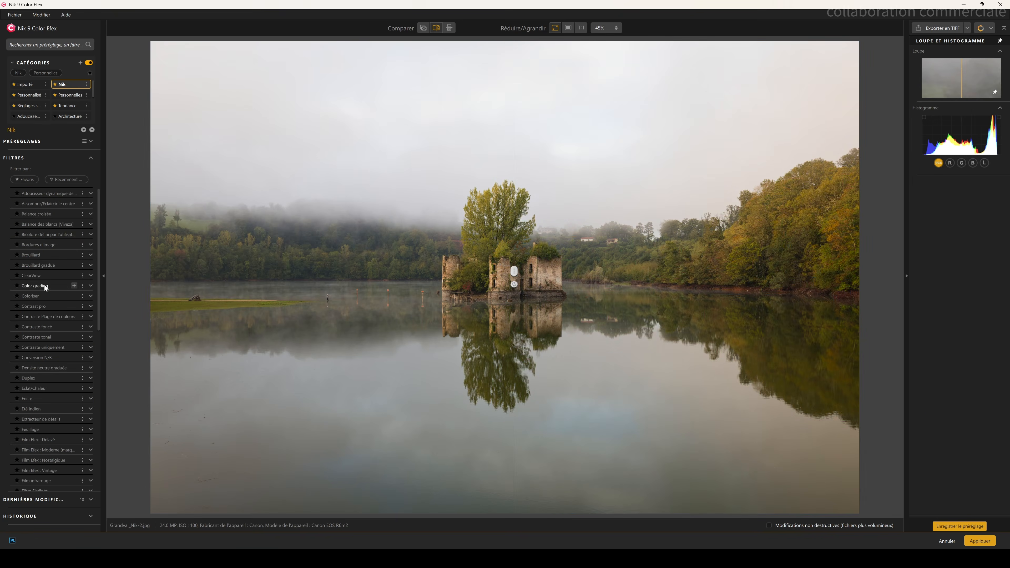
click(36, 255)
drag(512, 270, 490, 339)
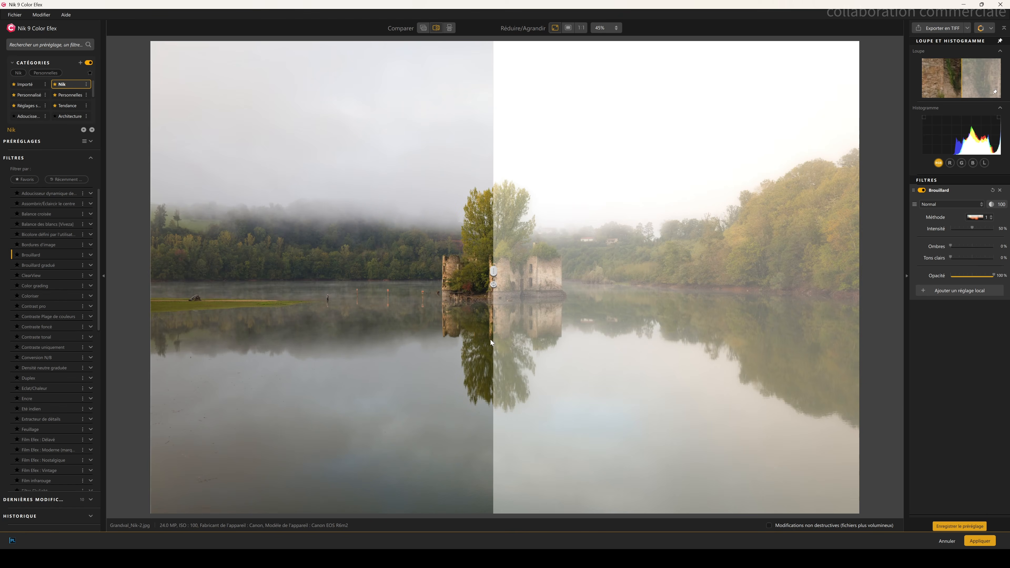
Step: Add a Masque de profondeur local adjustment to the Brouillard filter with its point in the sky, and preview its mask overlay
click(958, 291)
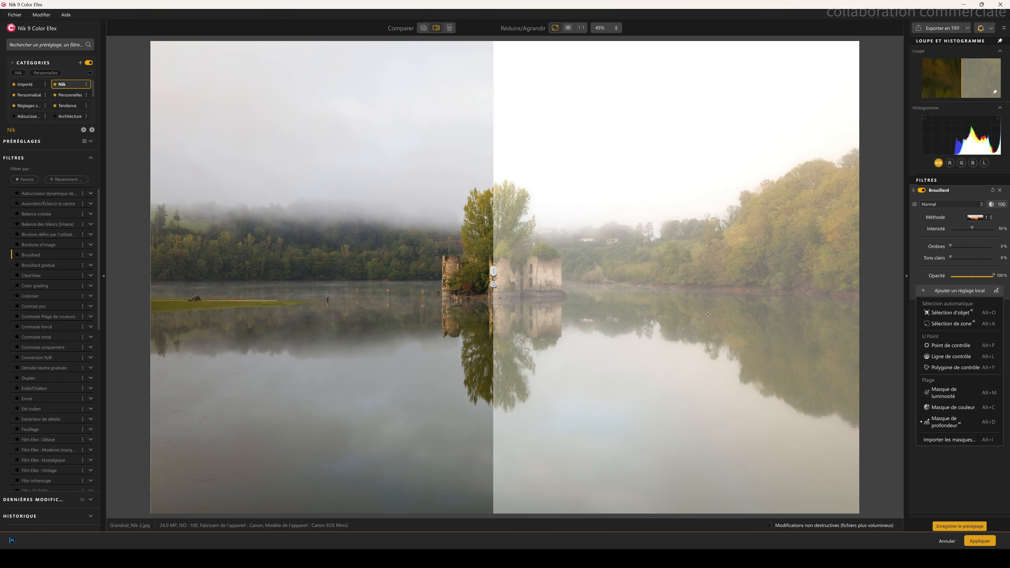
click(560, 100)
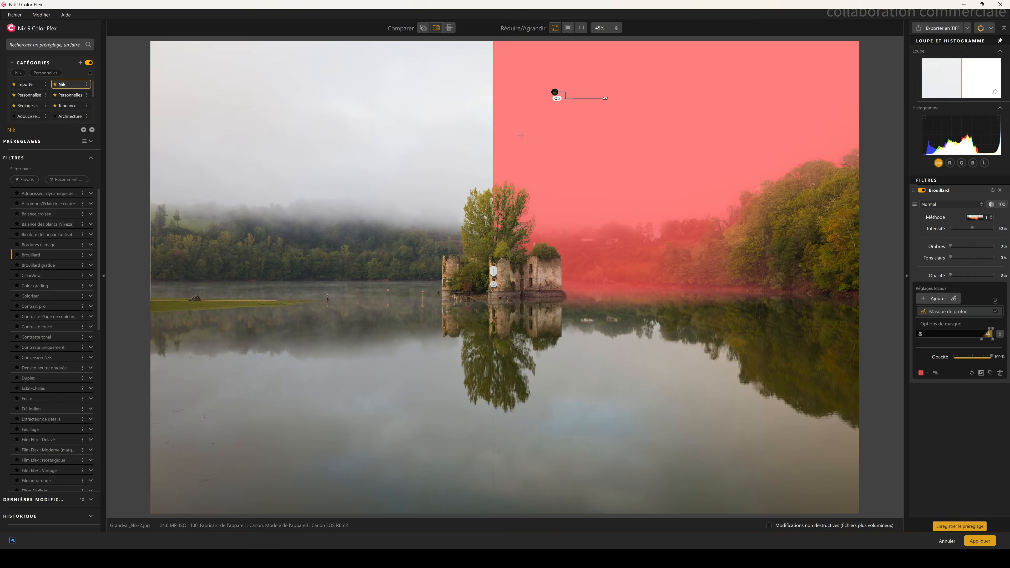
drag(493, 271, 151, 274)
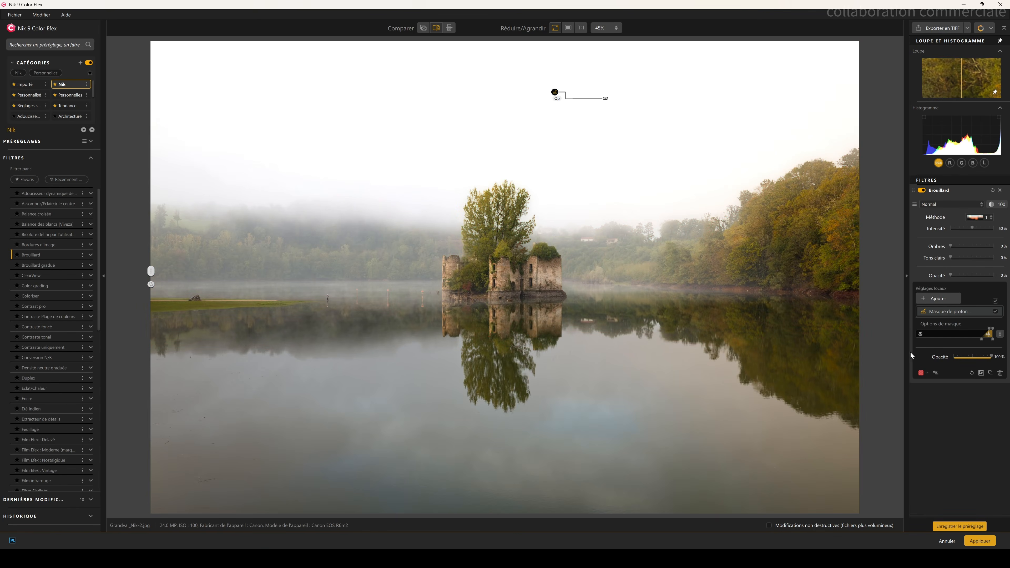
click(935, 373)
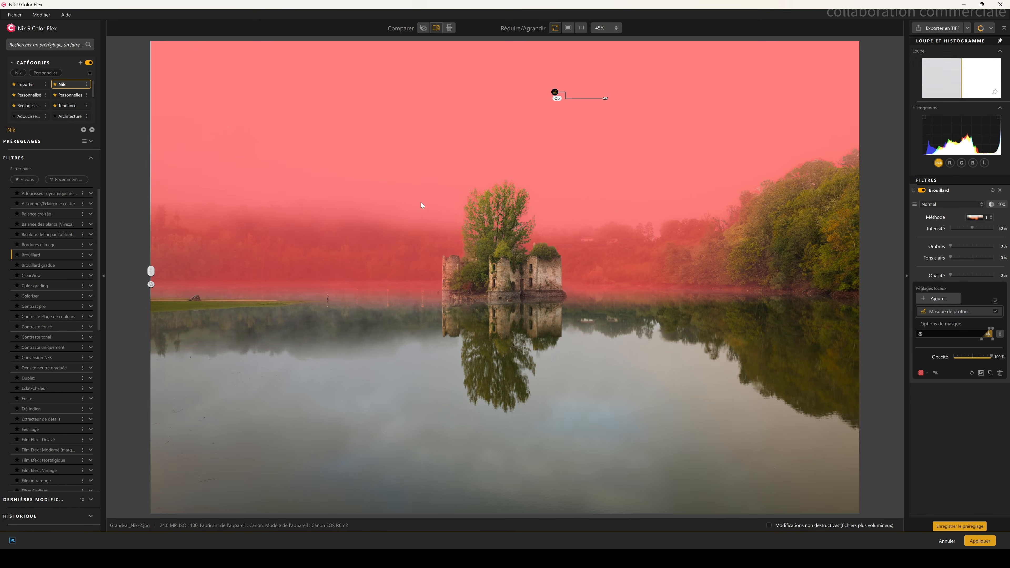
click(921, 373)
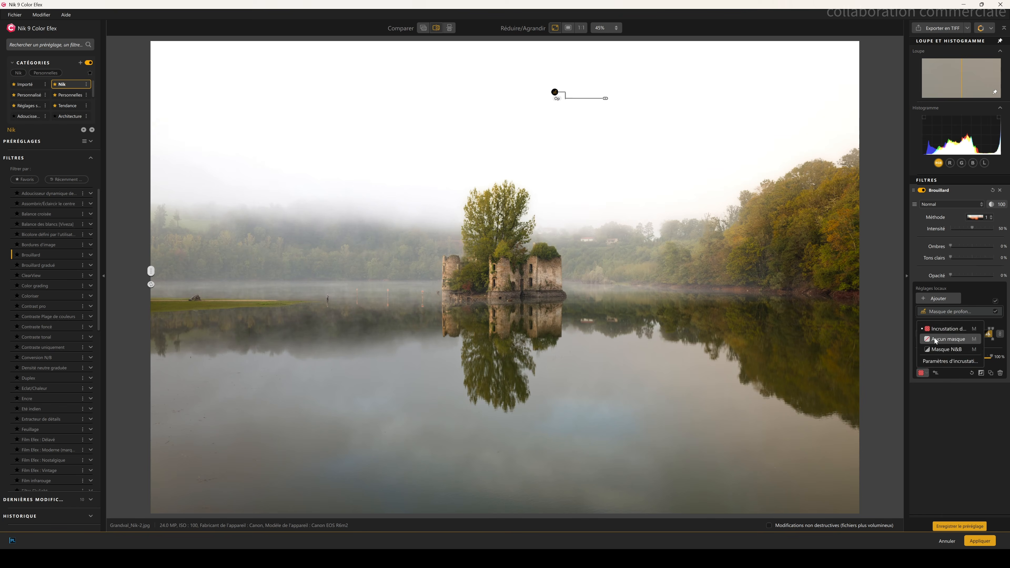
Step: Compare the fogged result with the original in side-by-side and split views
click(450, 28)
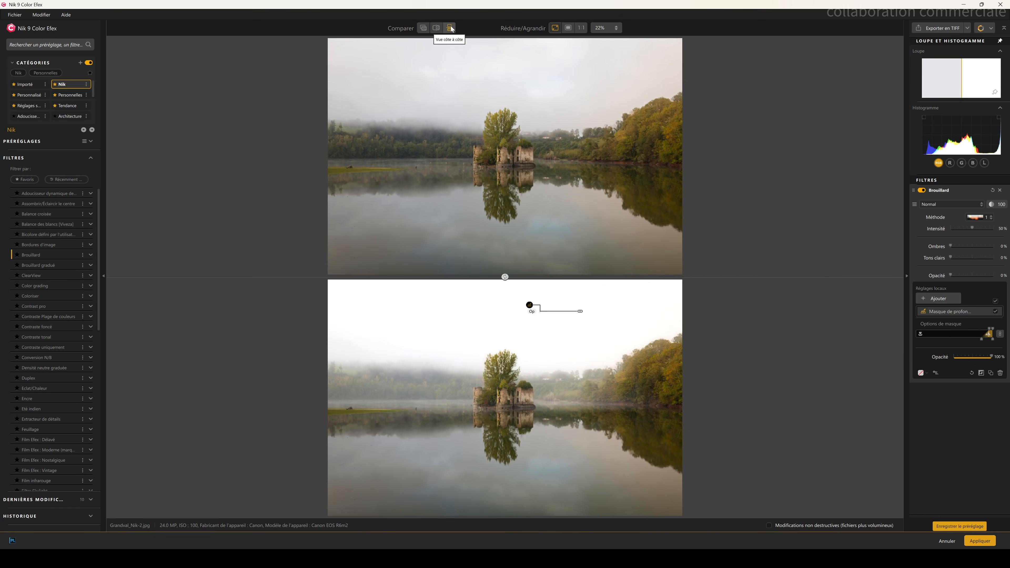
click(436, 28)
drag(505, 284, 151, 285)
drag(462, 147, 344, 146)
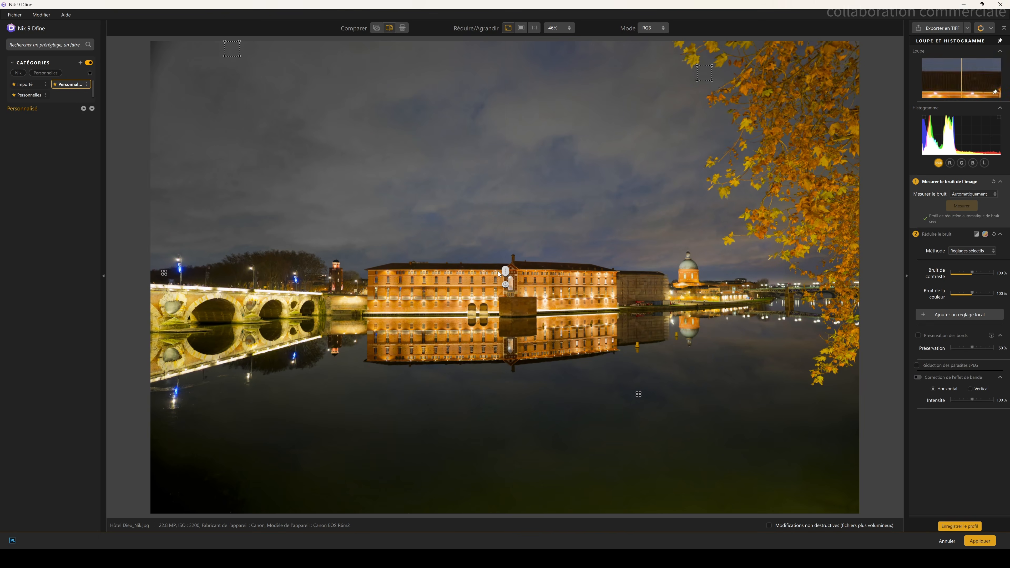
Step: In Nik Dfine, mark manual noise measurement areas in the sky and on the buildings
drag(498, 271, 127, 266)
drag(234, 49, 524, 191)
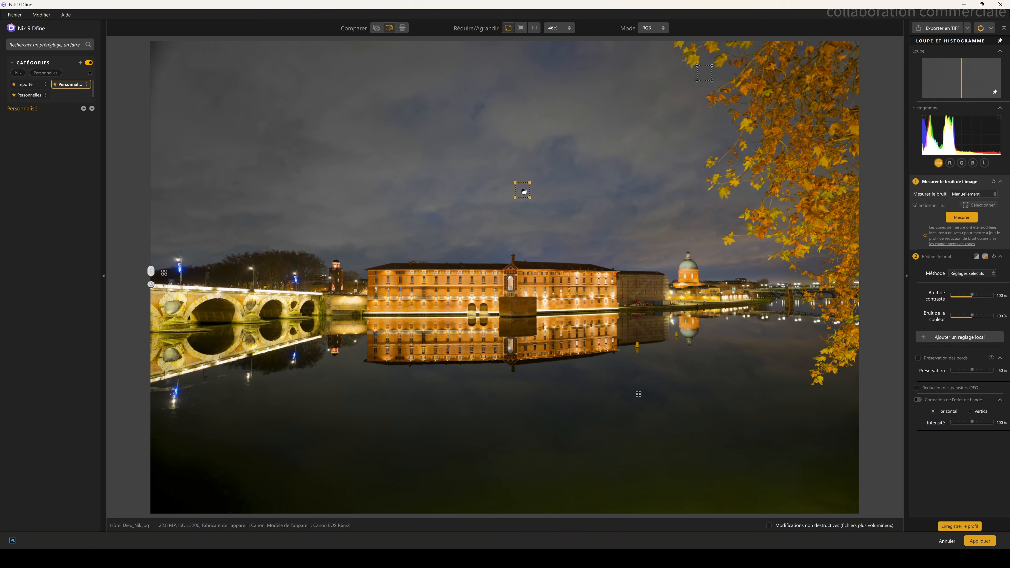
drag(633, 231, 685, 274)
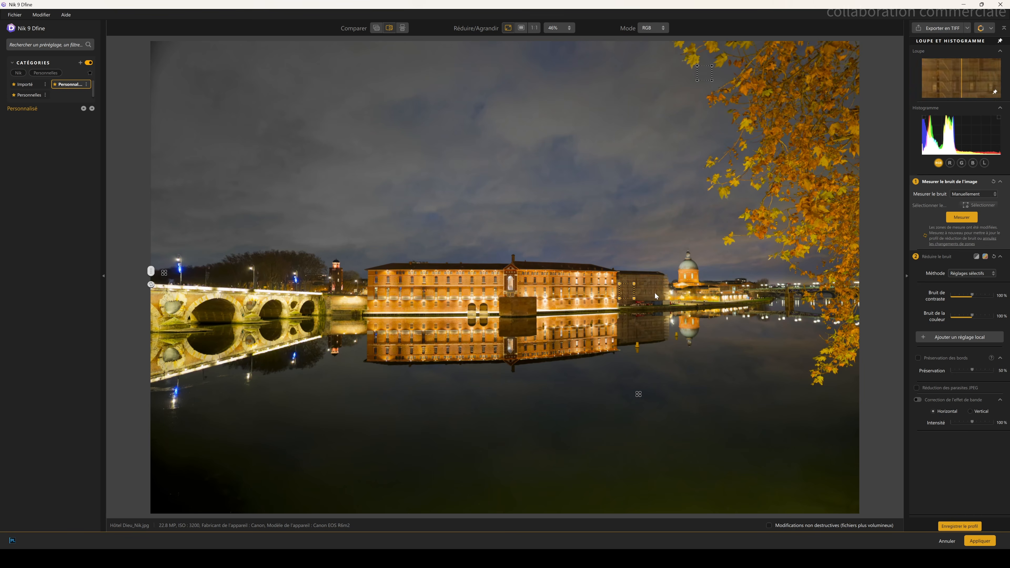
Step: Move a measurement area onto the scaffolded building and lower the Bruit de contraste reduction
scroll(615, 296, up, 5)
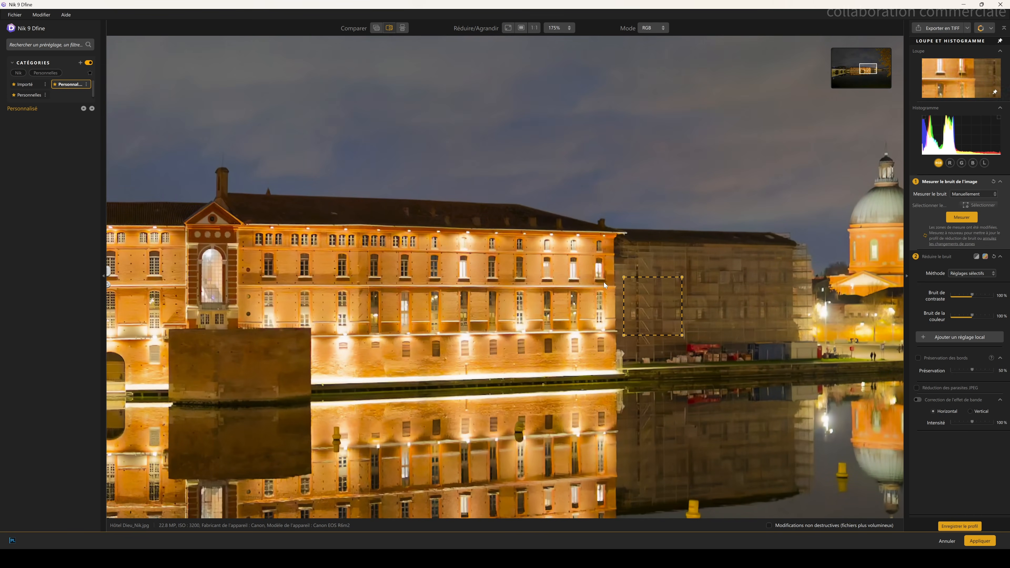
drag(663, 275, 658, 189)
drag(747, 234, 845, 216)
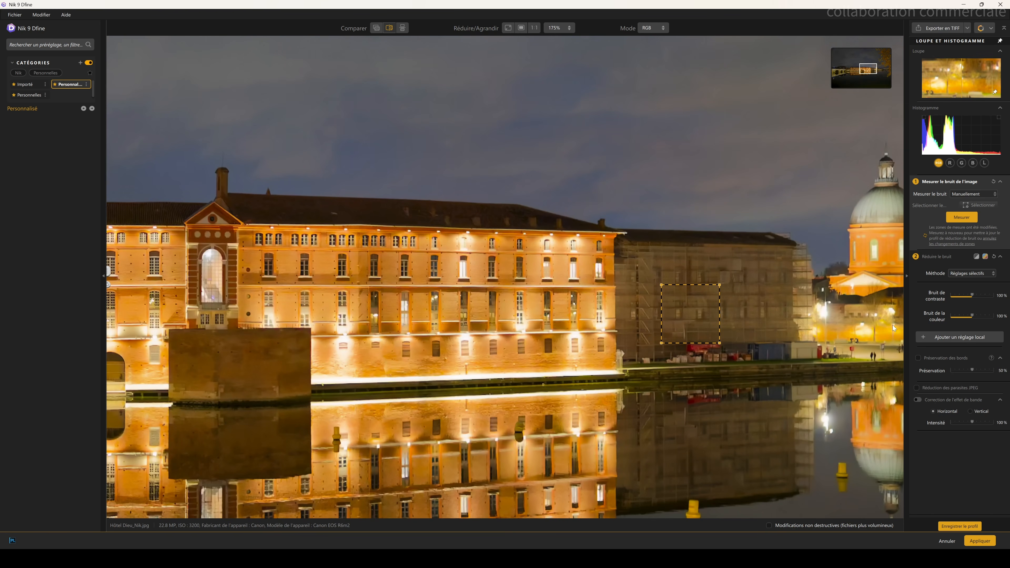
drag(971, 295, 914, 299)
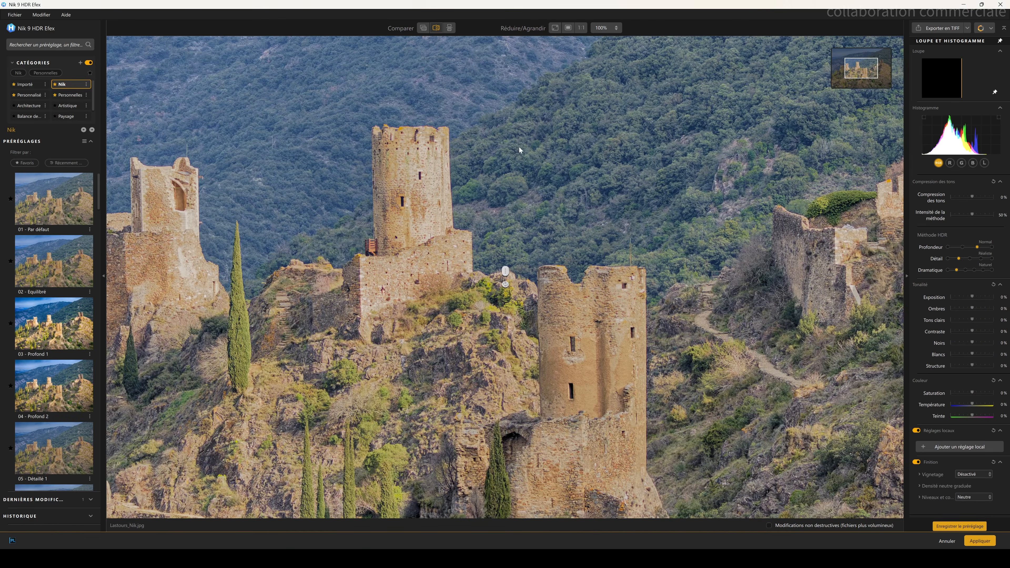
Step: In Nik HDR Efex, apply the 04 - Profond 2 preset and compare it side by side with the original
click(555, 27)
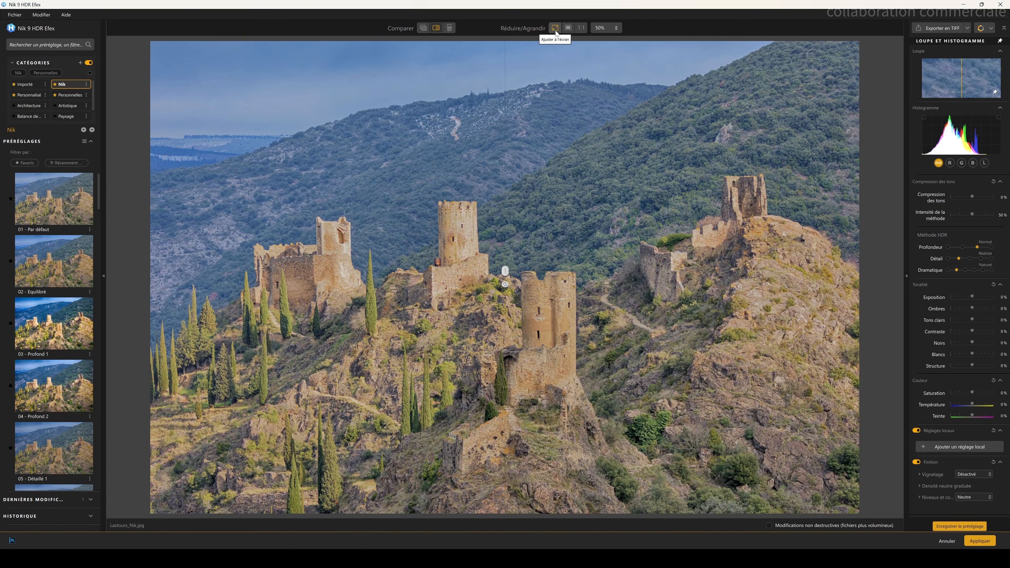
drag(505, 271, 733, 305)
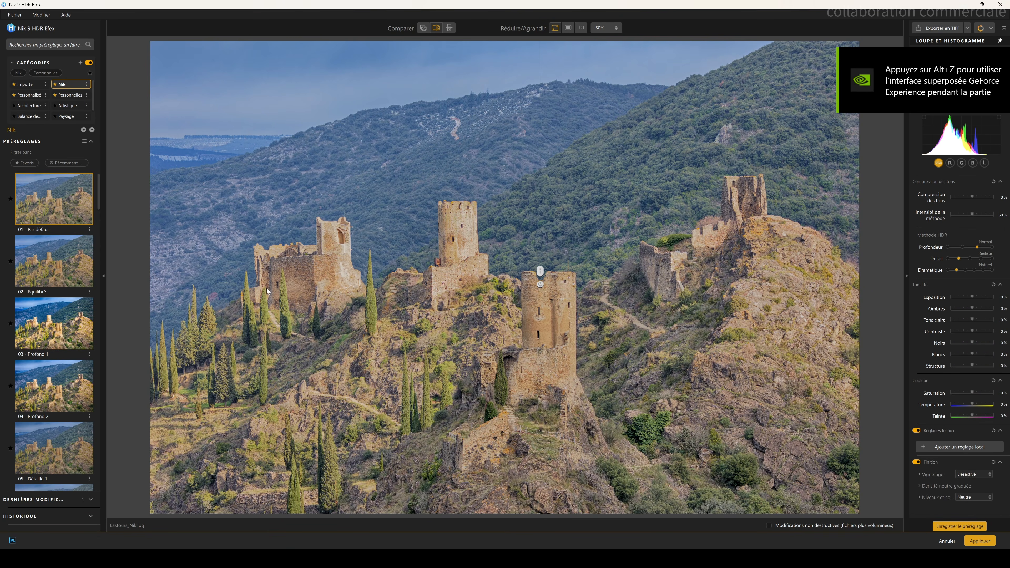
click(63, 264)
mouse_move(530, 282)
mouse_down()
mouse_move(556, 282)
mouse_move(171, 278)
mouse_move(588, 279)
mouse_move(515, 302)
mouse_move(507, 302)
mouse_move(773, 279)
mouse_move(259, 271)
mouse_move(153, 258)
mouse_move(526, 270)
mouse_up()
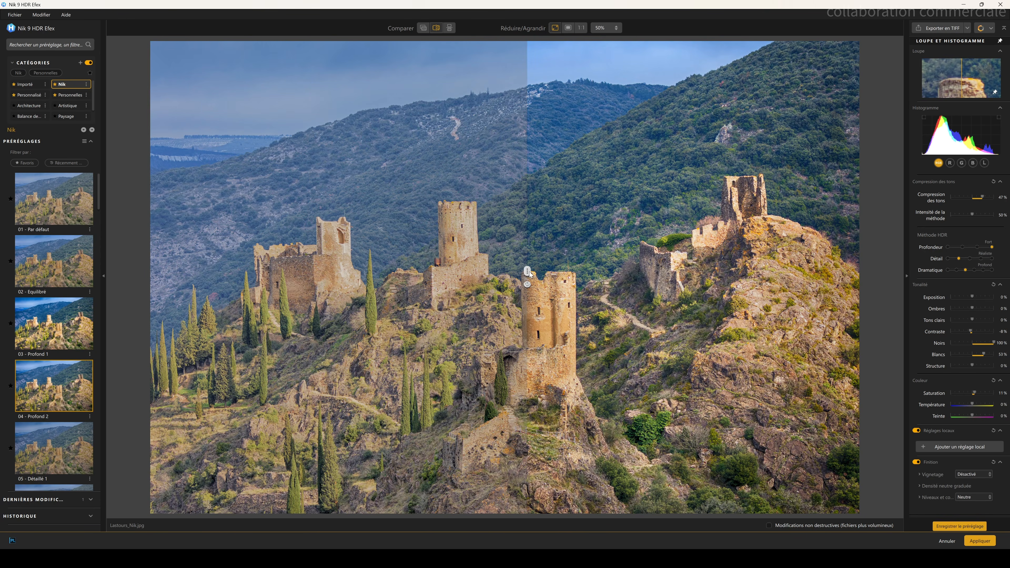
click(449, 28)
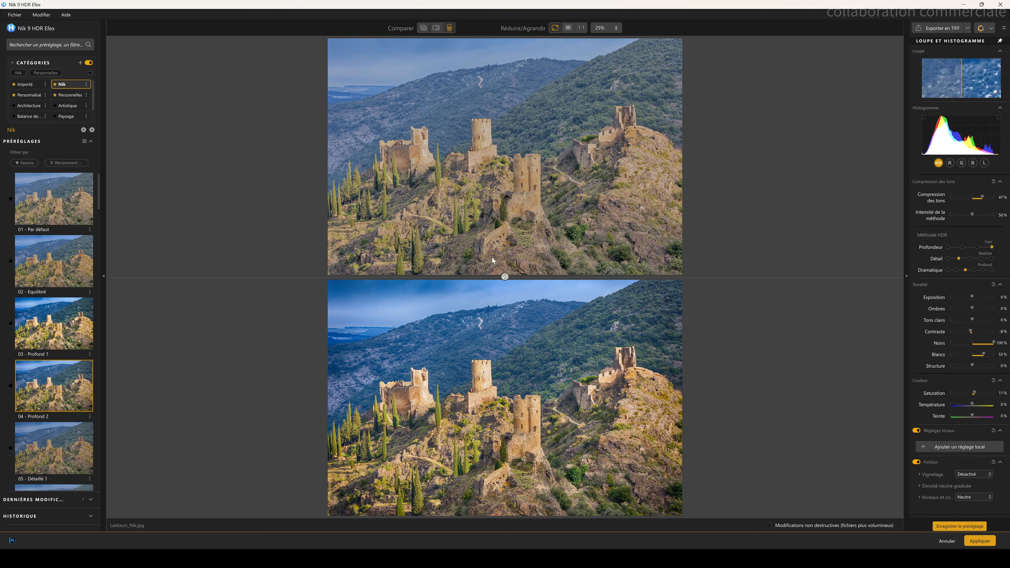
Step: Try the 07 - Lumineux and 08 - Sombre HDR presets
scroll(91, 387, down, 3)
click(89, 384)
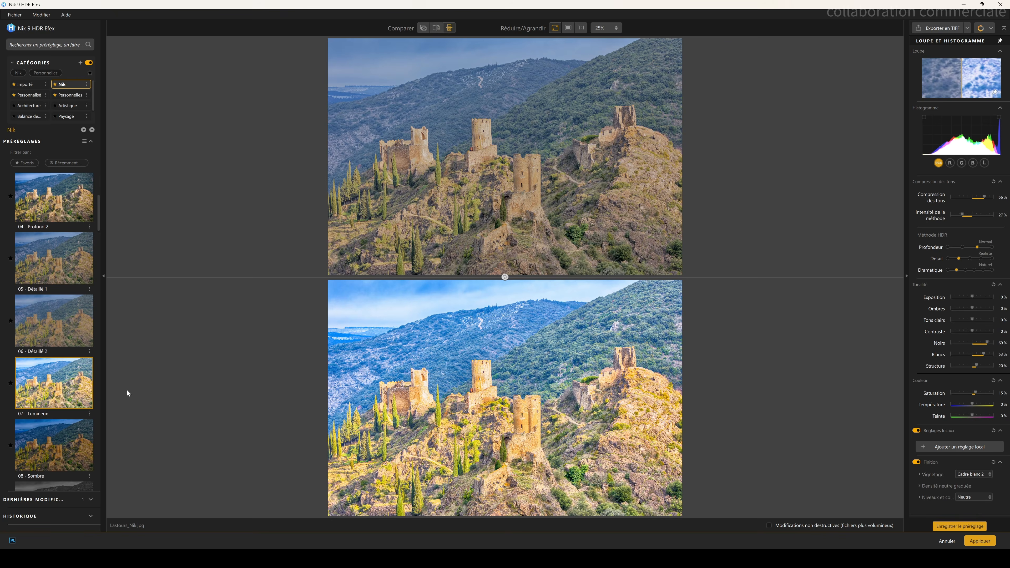
click(53, 440)
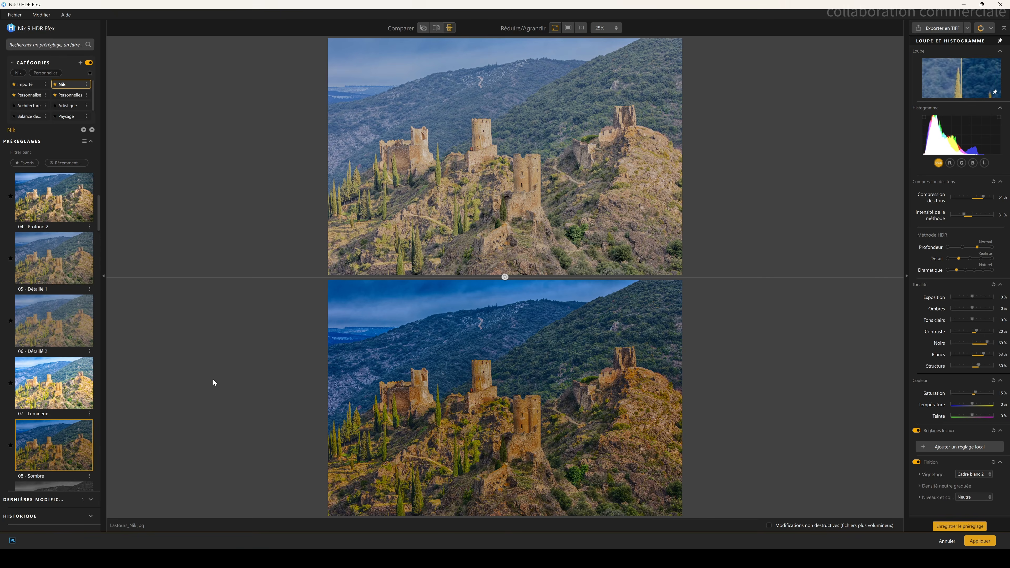
Step: Try the 09 - N&B (réaliste) and 11 - Structure 2 HDR presets
scroll(66, 318, down, 3)
click(66, 311)
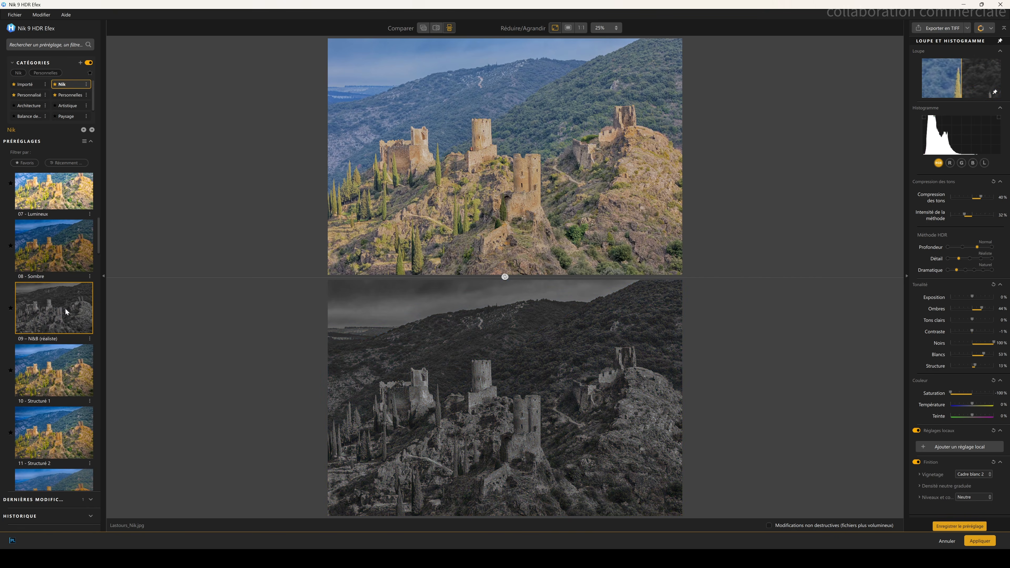
click(51, 435)
Step: Scroll to the end of the preset list and try the 43 - Poussière d'or and 42 - Soirée fraîche presets
scroll(84, 378, down, 1)
scroll(72, 373, down, 13)
scroll(53, 378, down, 15)
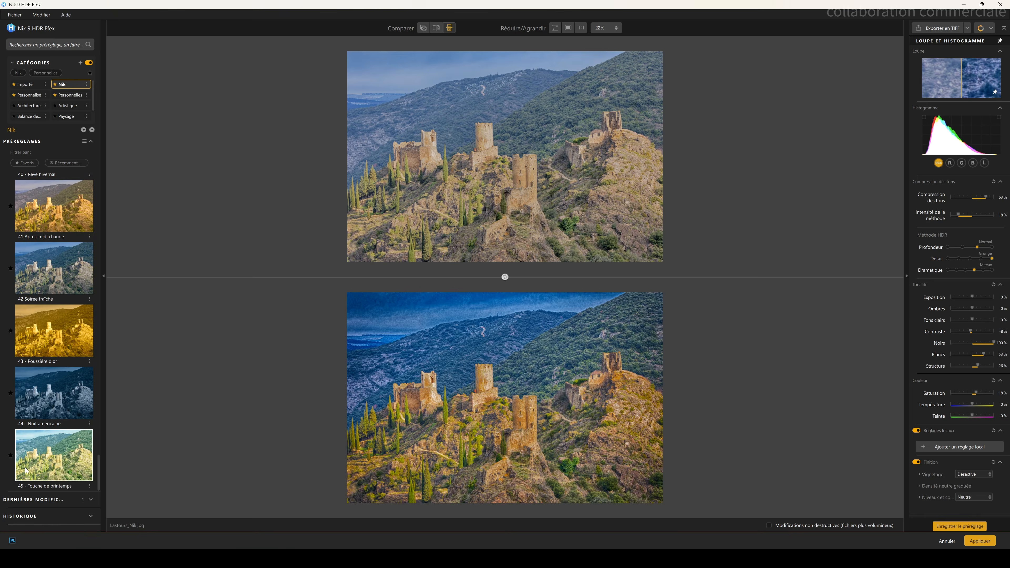
click(56, 344)
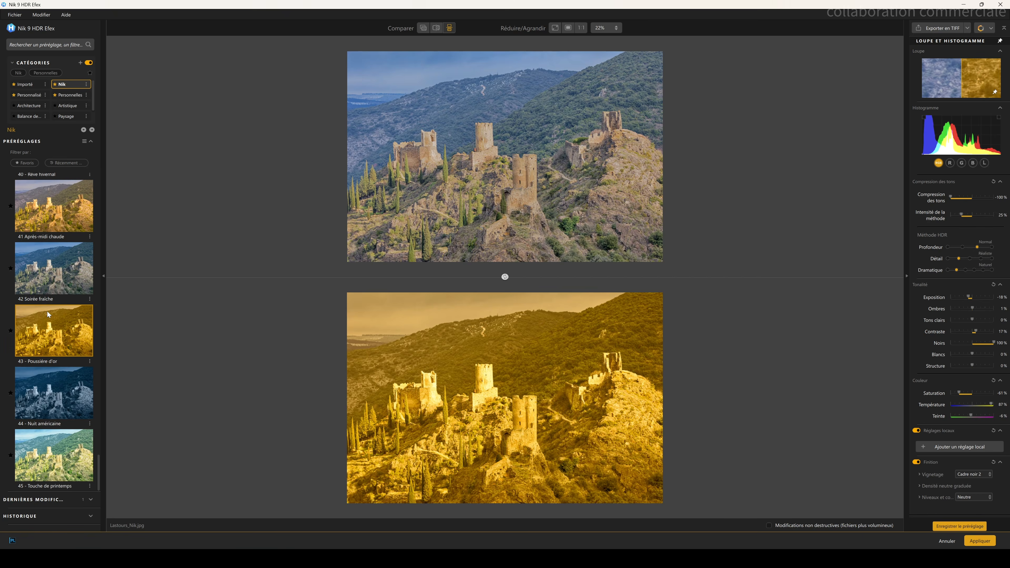
click(52, 269)
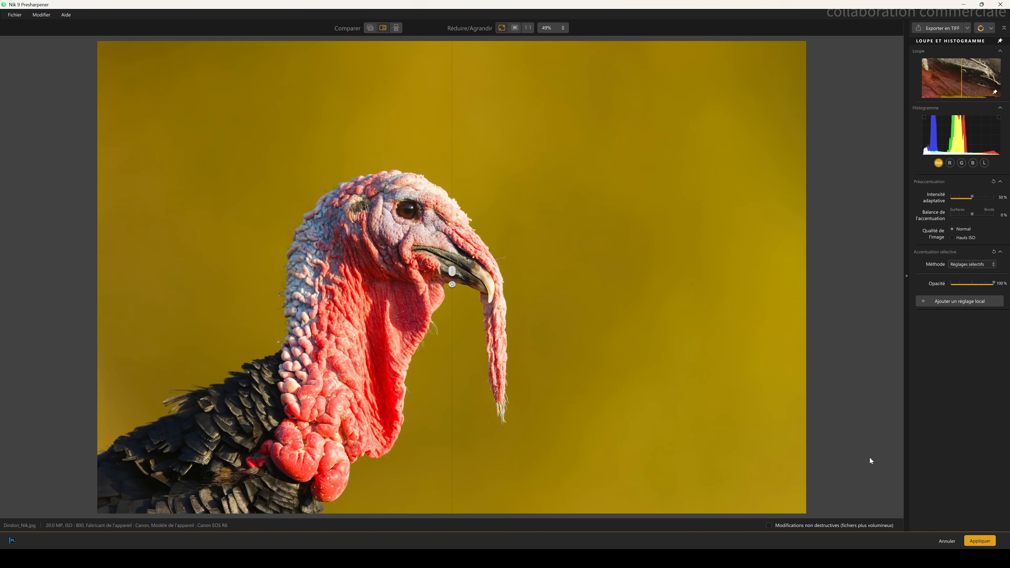
Step: In Nik Presharpener, zoom in closely on the turkey's eye with the comparison divider across it
drag(542, 272, 493, 270)
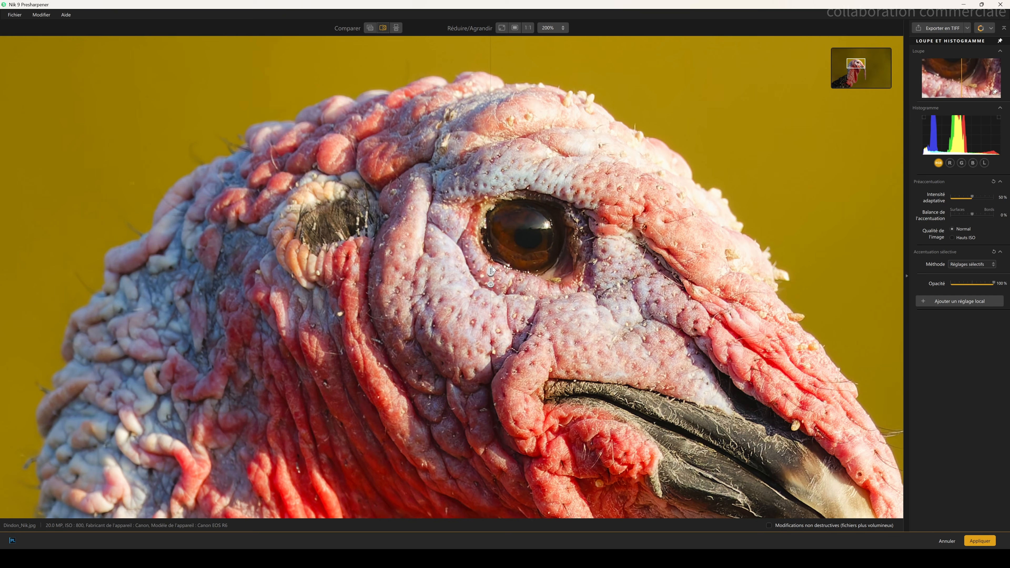
drag(828, 298, 417, 290)
drag(214, 280, 484, 312)
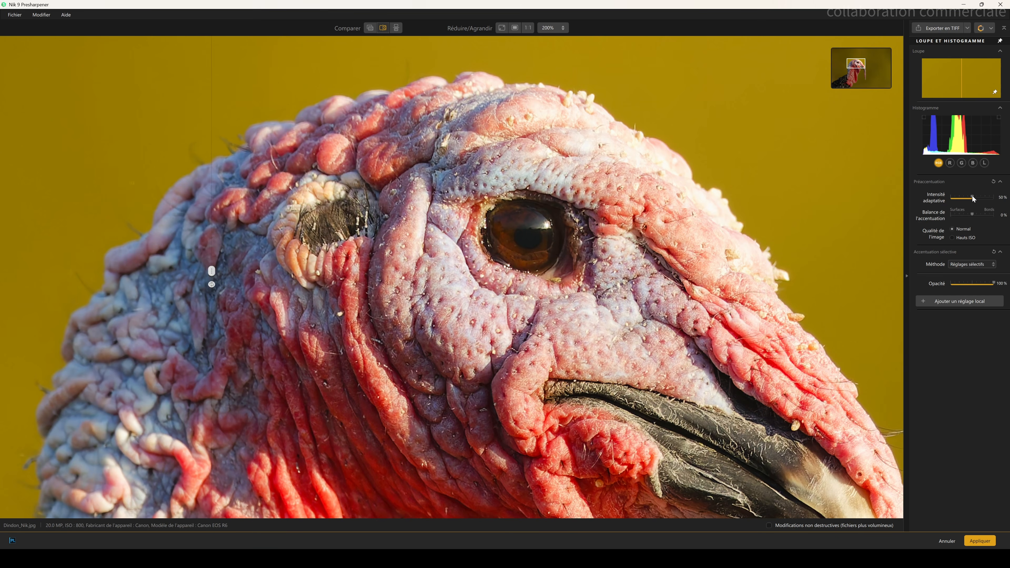
Step: Experiment with the Intensité adaptative and Balance de l'accentuation sliders, resetting the balance, while comparing before and after
drag(971, 197, 951, 199)
drag(211, 273, 487, 280)
drag(950, 197, 993, 197)
drag(972, 217, 1007, 226)
double_click(966, 217)
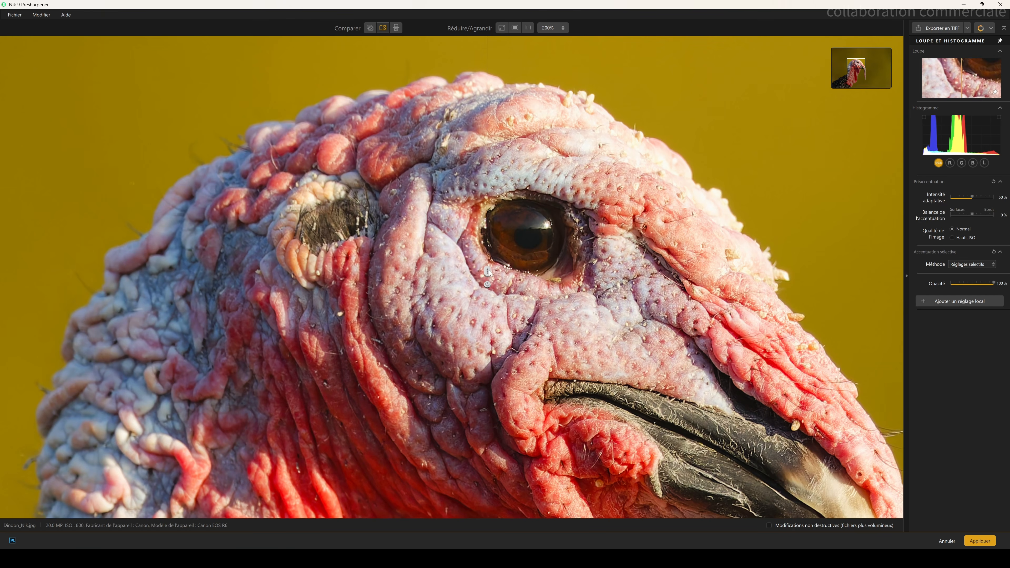
drag(548, 275, 520, 275)
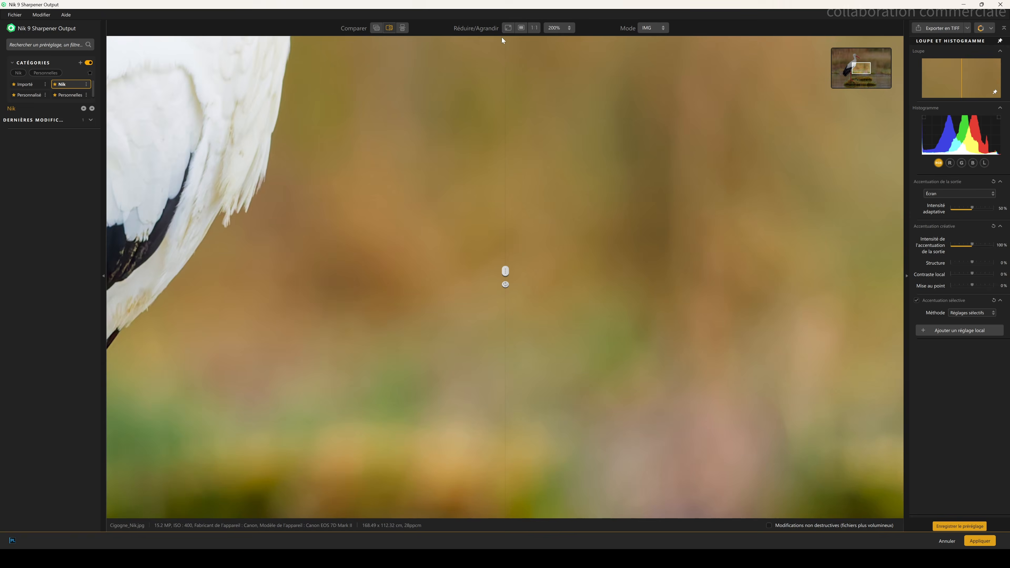
Step: In Nik Sharpener Output, view the stork image at fit, fill and 100% zoom, panning with the navigator
click(502, 32)
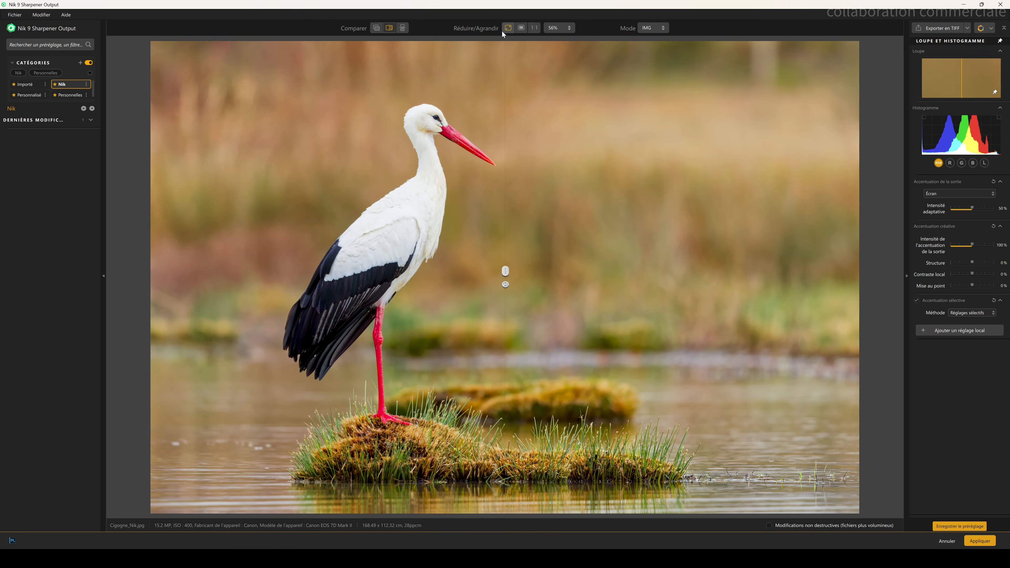
click(522, 29)
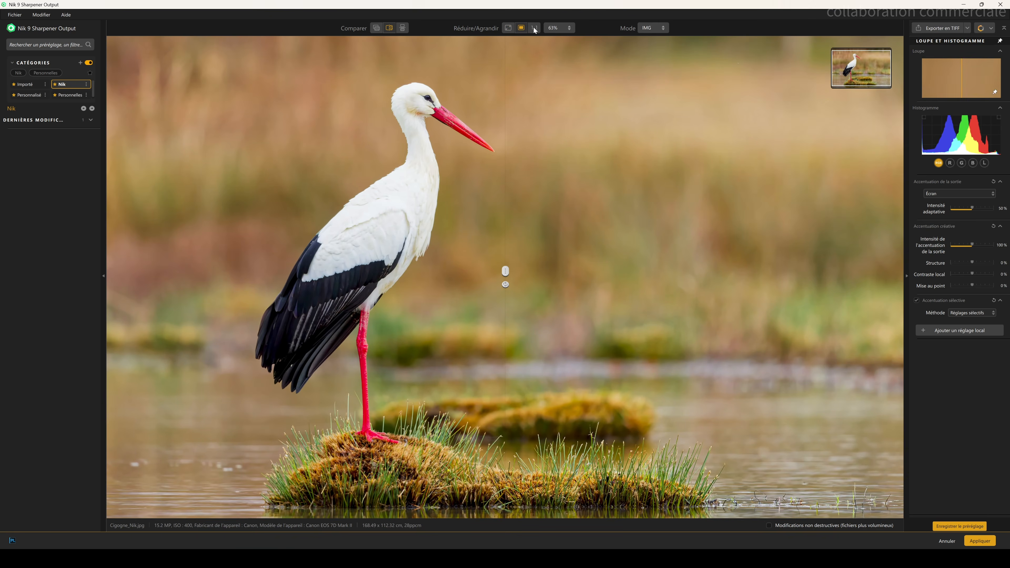
click(534, 29)
drag(862, 69, 851, 61)
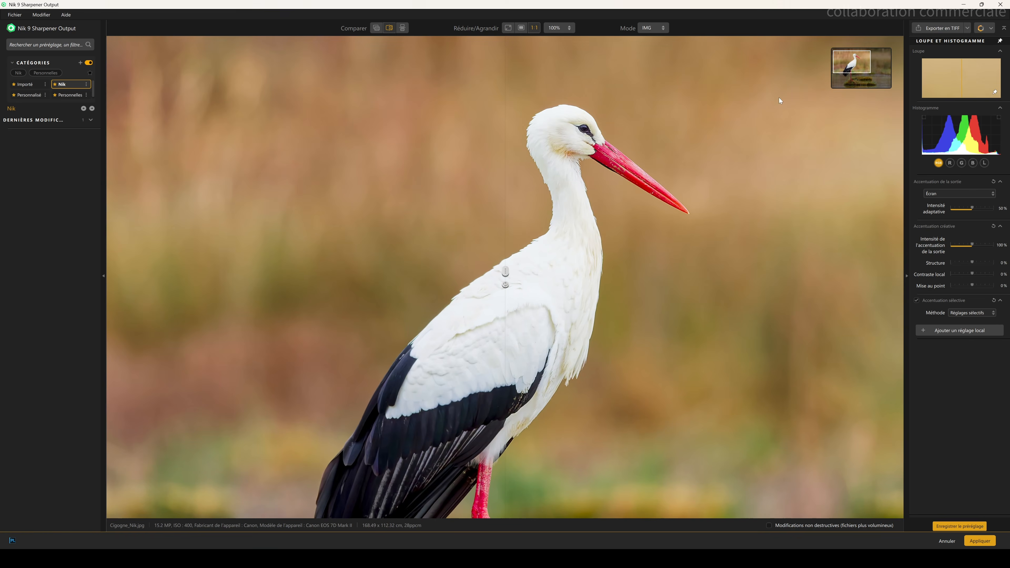
Step: In Nik Sharpener Output, zoom in on the stork's head, move the comparison divider, and adjust then reset the Structure slider
drag(505, 272, 485, 316)
scroll(600, 135, up, 5)
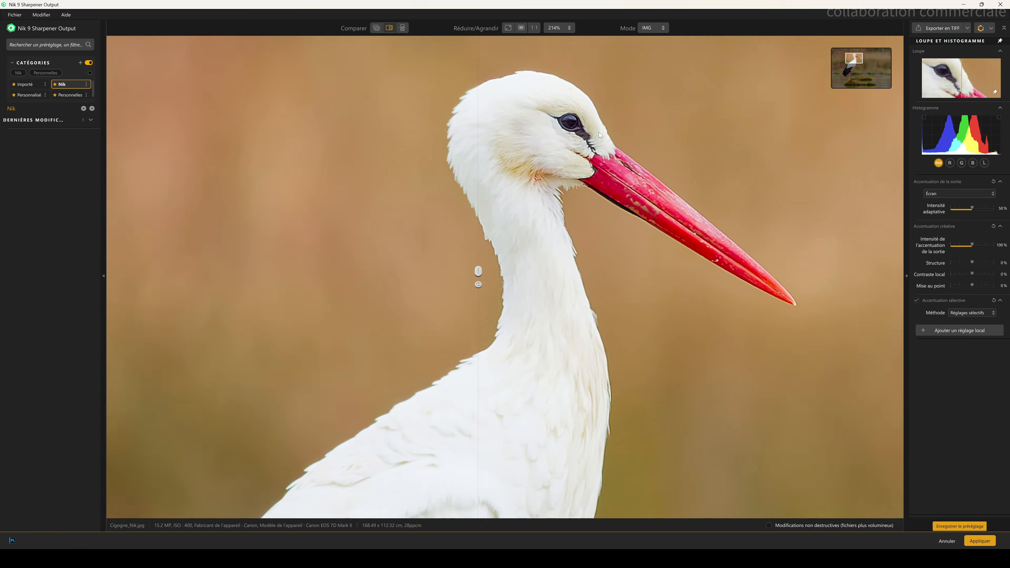
scroll(600, 135, up, 1)
drag(478, 270, 422, 274)
drag(971, 262, 993, 275)
double_click(972, 275)
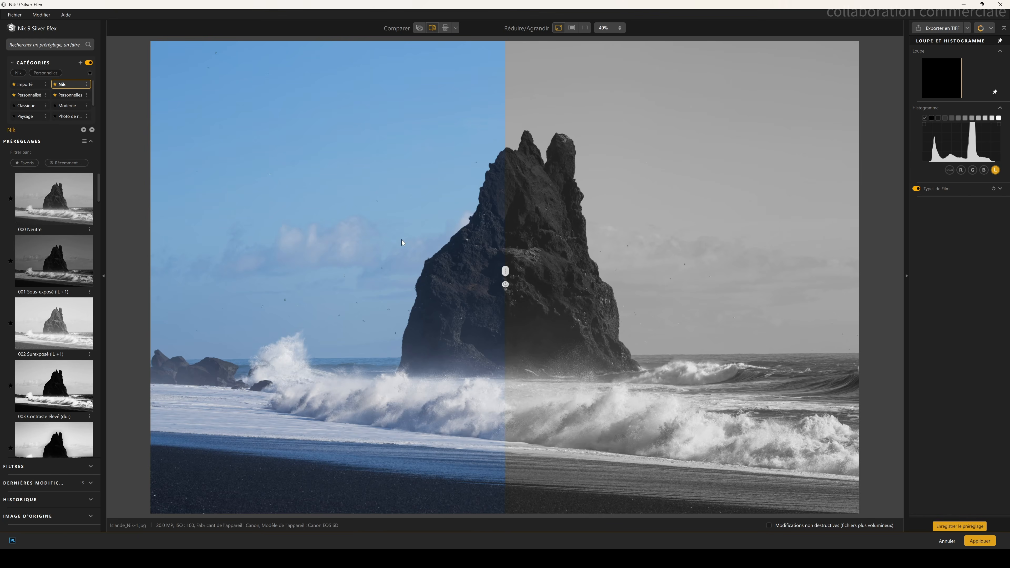
Step: In Nik Silver Efex, browse the Moderne preset category and return to the Nik category
drag(505, 270, 397, 261)
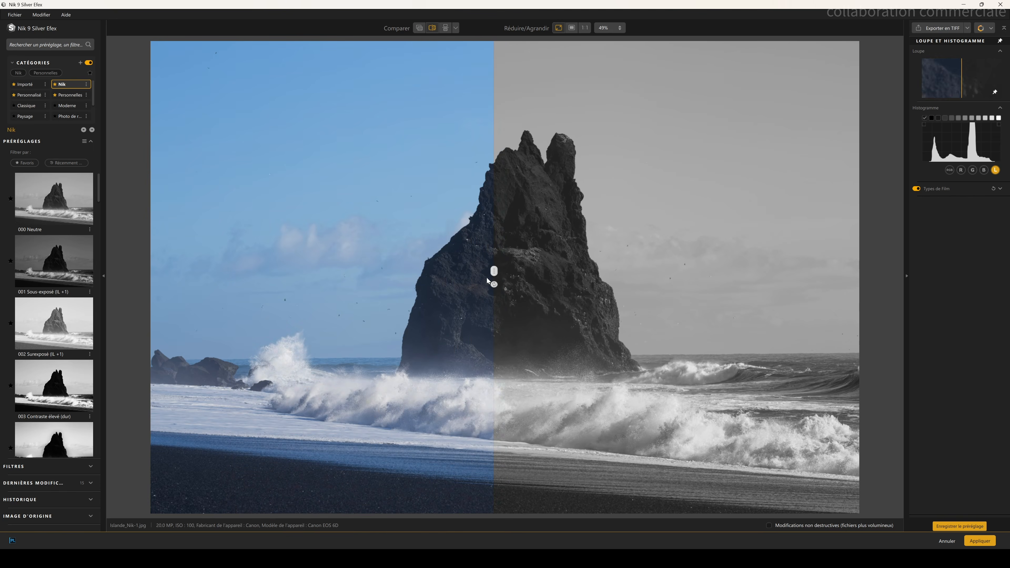
click(67, 106)
click(46, 336)
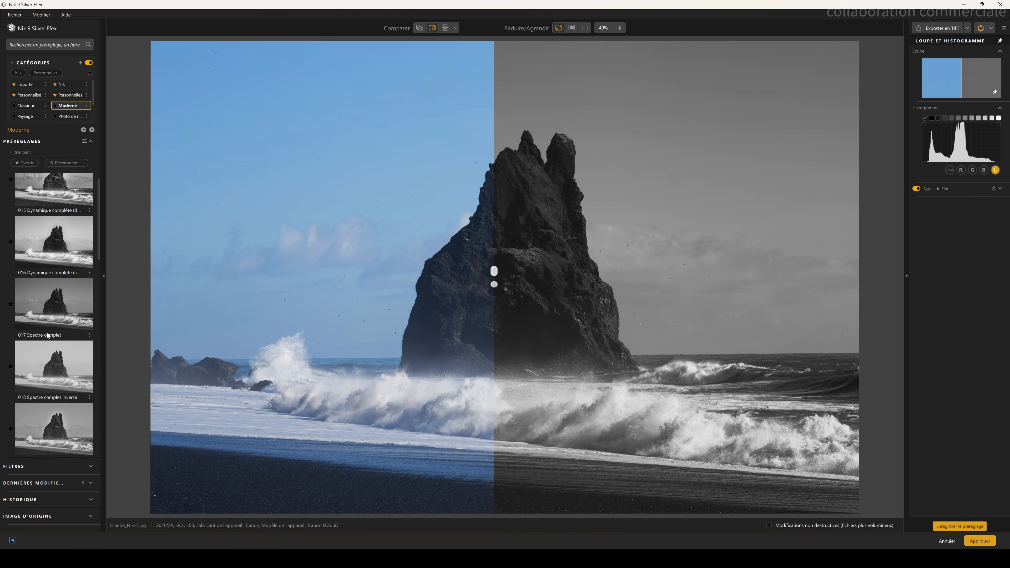
click(63, 85)
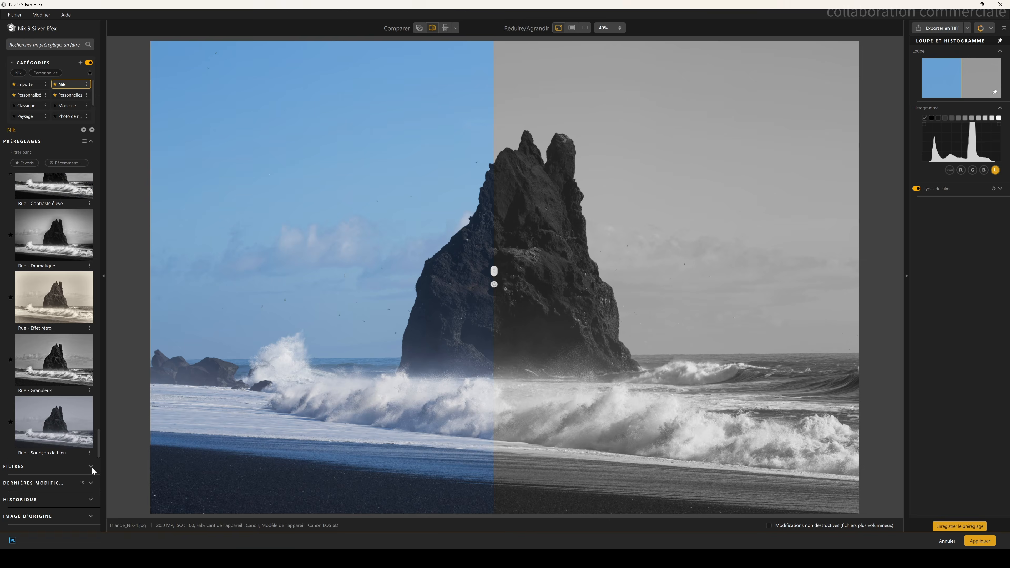
Step: Open the filters list and enable the ClearView, Virage, Vignetage, Bords brûlés and Bordures d'image filters
click(92, 468)
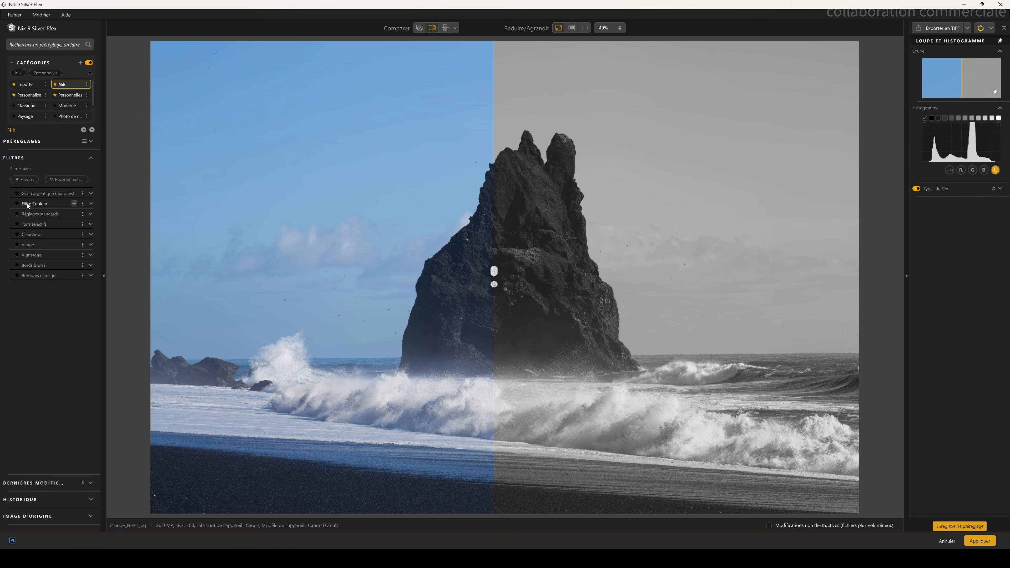
click(30, 234)
click(28, 244)
click(31, 254)
click(32, 265)
click(36, 275)
scroll(958, 278, up, 5)
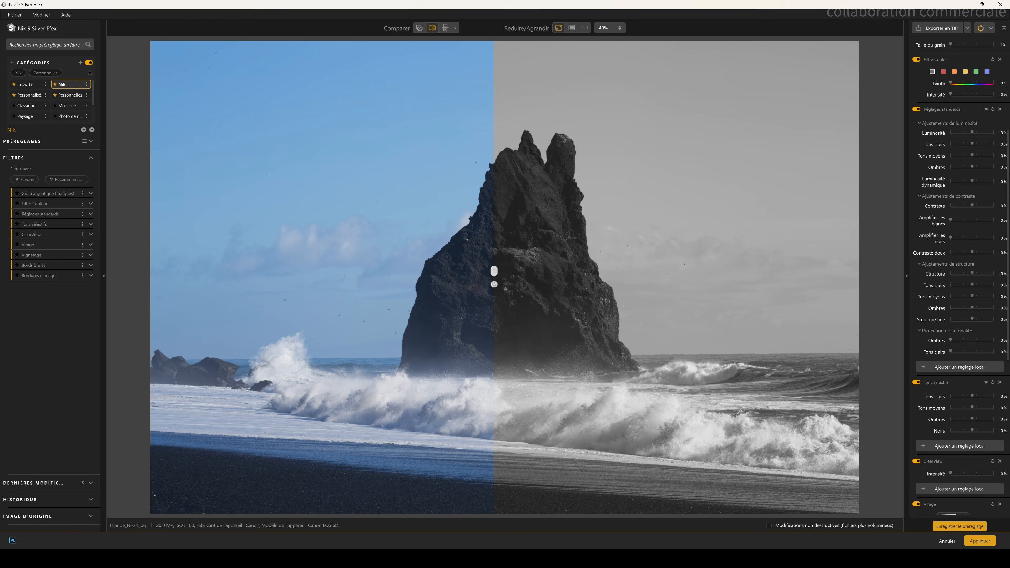
Step: Adjust a structure slider in the Réglages standards filter while scrolling through the filter settings
scroll(956, 318, down, 4)
drag(972, 307, 962, 327)
scroll(954, 353, down, 1)
scroll(968, 357, down, 4)
scroll(962, 326, down, 3)
mouse_move(494, 274)
mouse_down()
mouse_move(304, 278)
mouse_move(775, 318)
mouse_move(499, 276)
mouse_up()
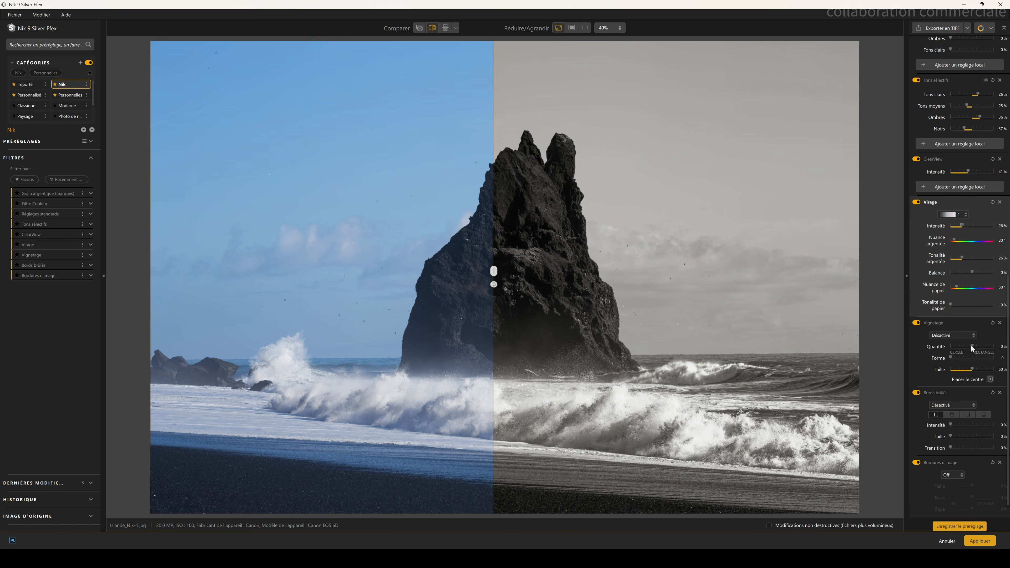
Step: Set the Vignetage filter to Chute de l'objectif 3 and raise its size to 100%
click(963, 336)
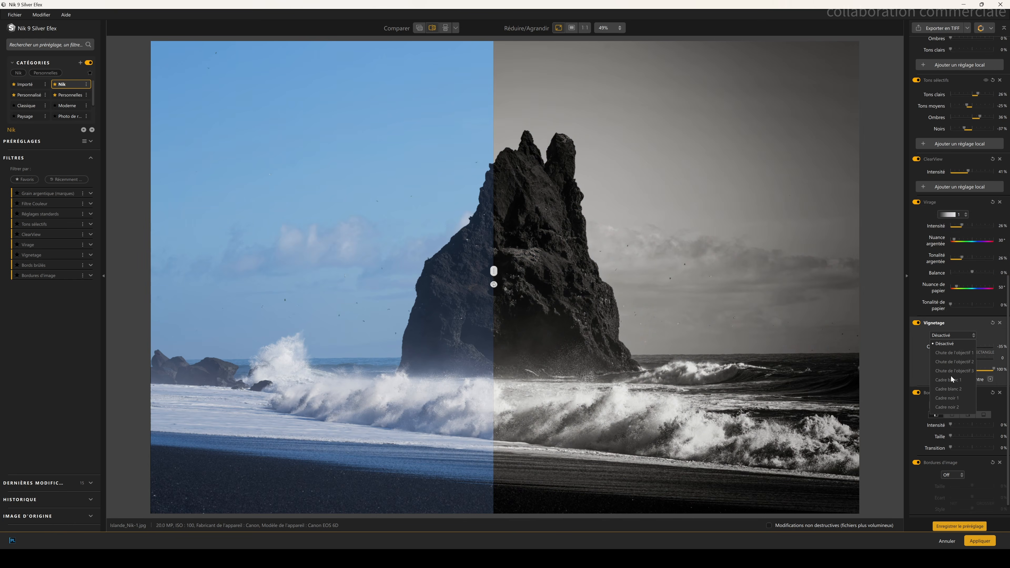
click(953, 371)
drag(965, 347, 993, 370)
Step: Try a Tous les bords style for the Bords brûlés filter
mouse_move(950, 425)
mouse_down()
mouse_move(978, 427)
mouse_move(949, 425)
mouse_up()
click(953, 404)
click(949, 442)
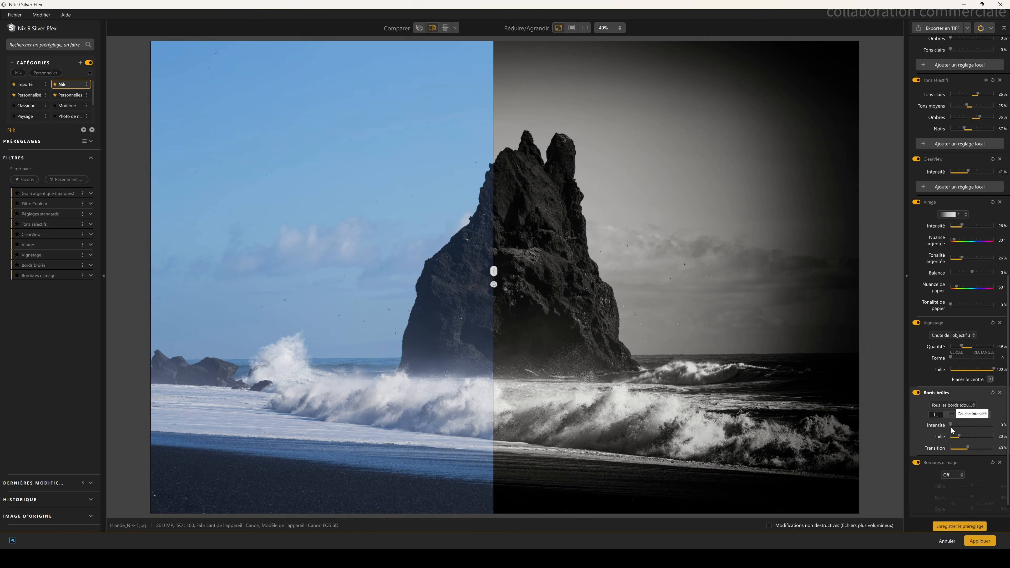
Step: Open the Bordures d'image type list and browse the available border types
scroll(946, 424, down, 1)
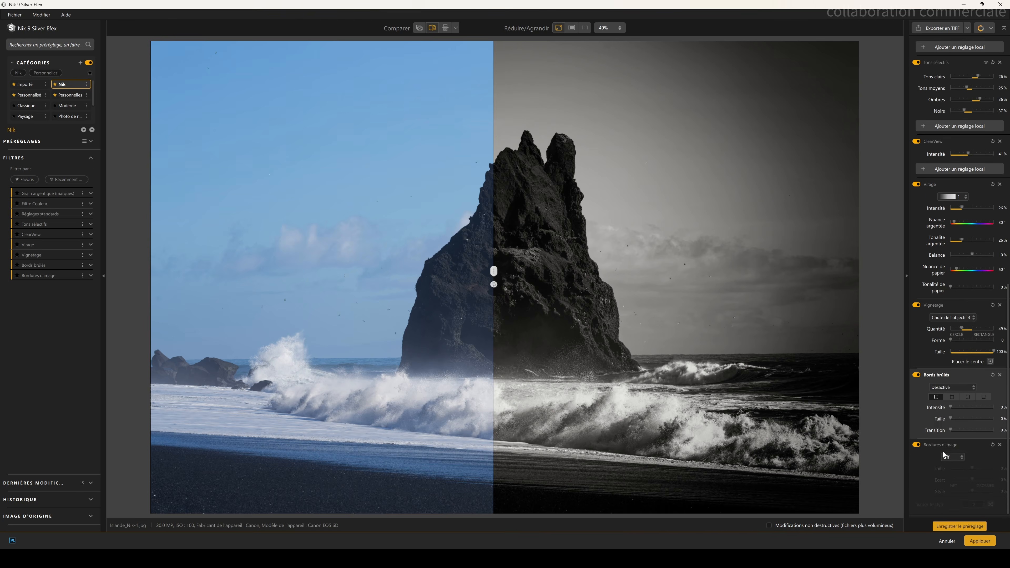
click(952, 457)
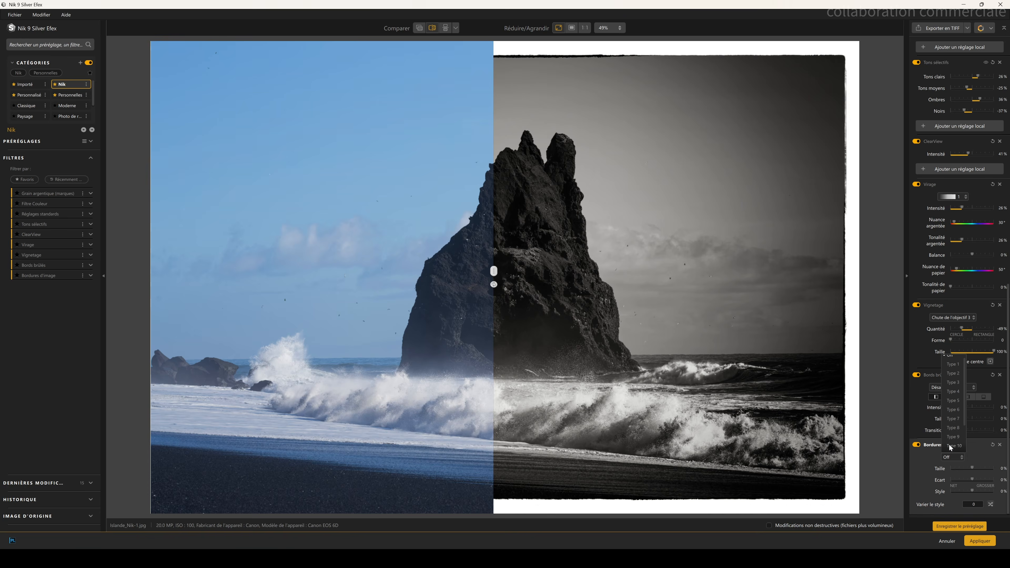
scroll(956, 399, down, 2)
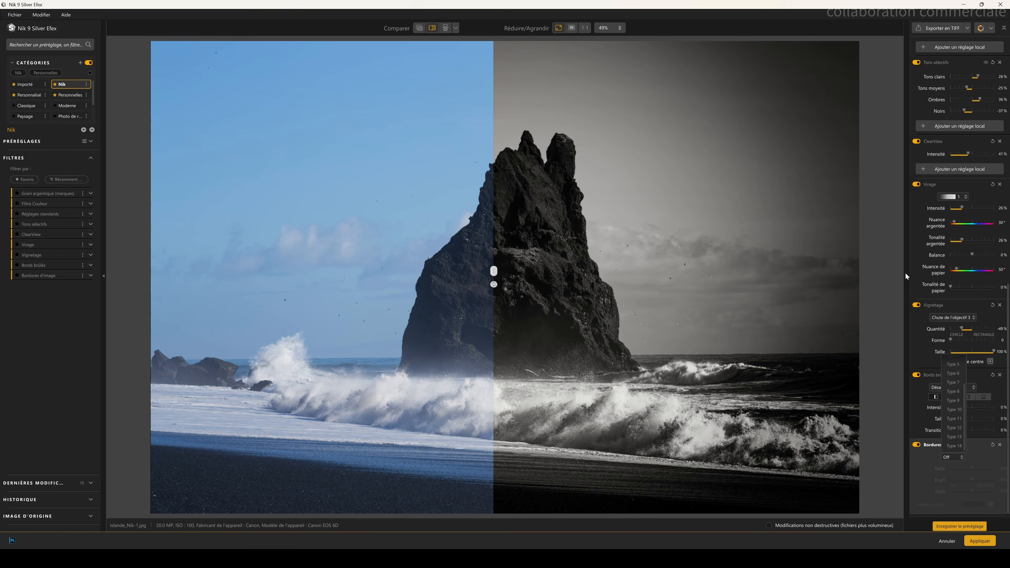
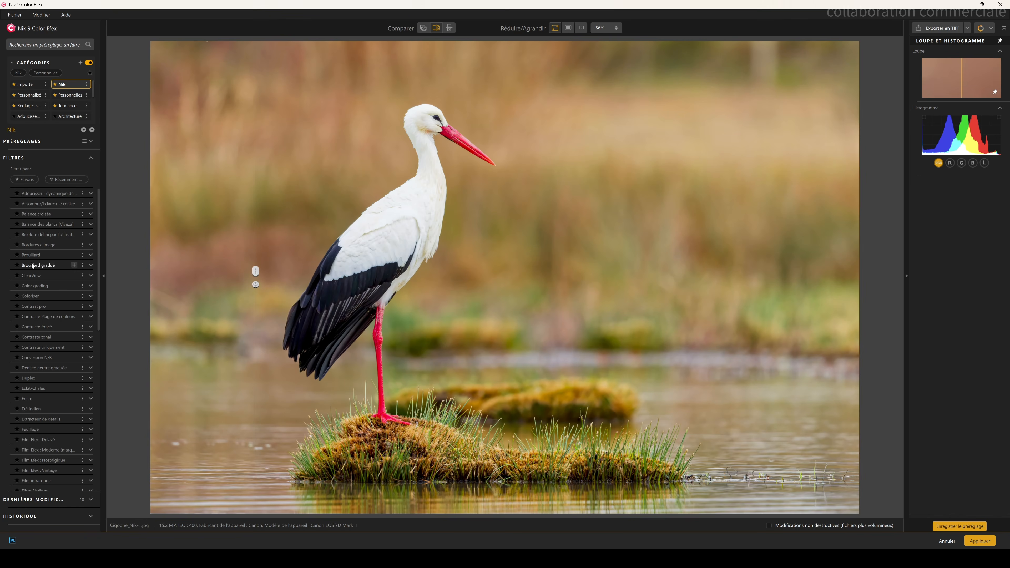
Step: Apply the Brouillard filter to the stork photo and compare it against the original
click(34, 256)
drag(254, 275, 142, 278)
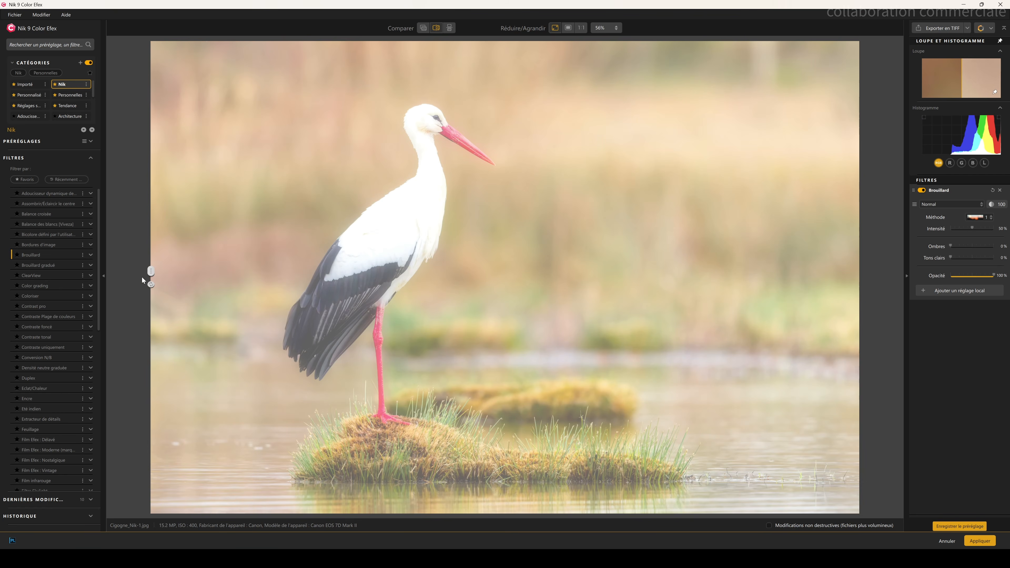
Step: Add a Masque de profondeur local adjustment to the Brouillard filter and position its control point on the background
click(947, 290)
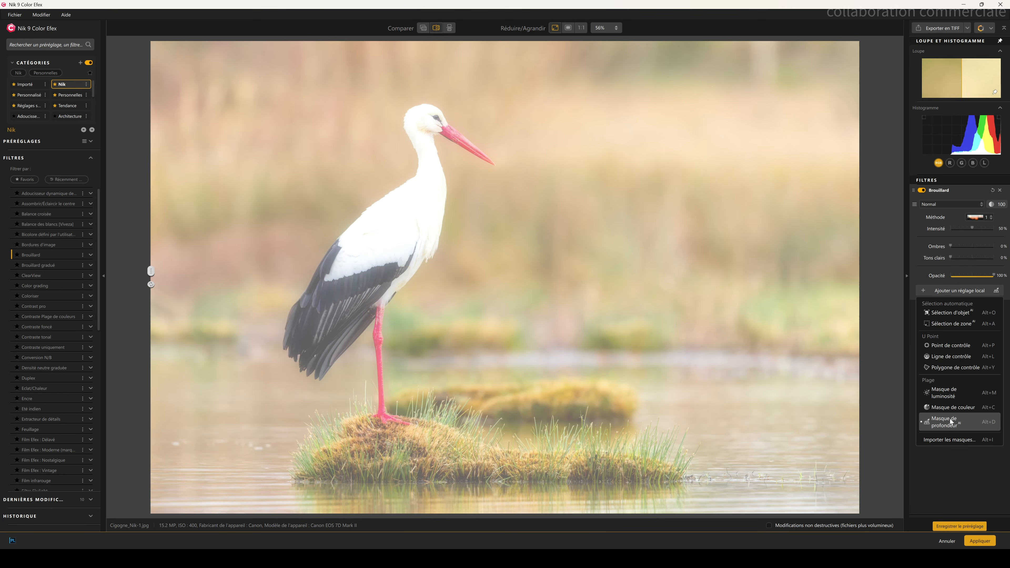
click(639, 196)
click(921, 373)
click(927, 331)
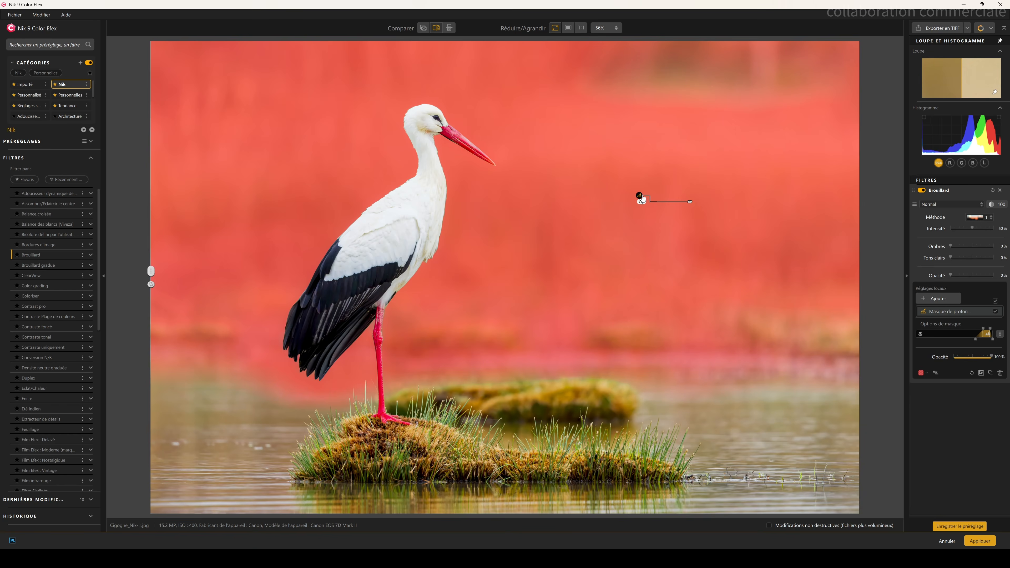
drag(639, 197, 643, 338)
drag(592, 457, 612, 238)
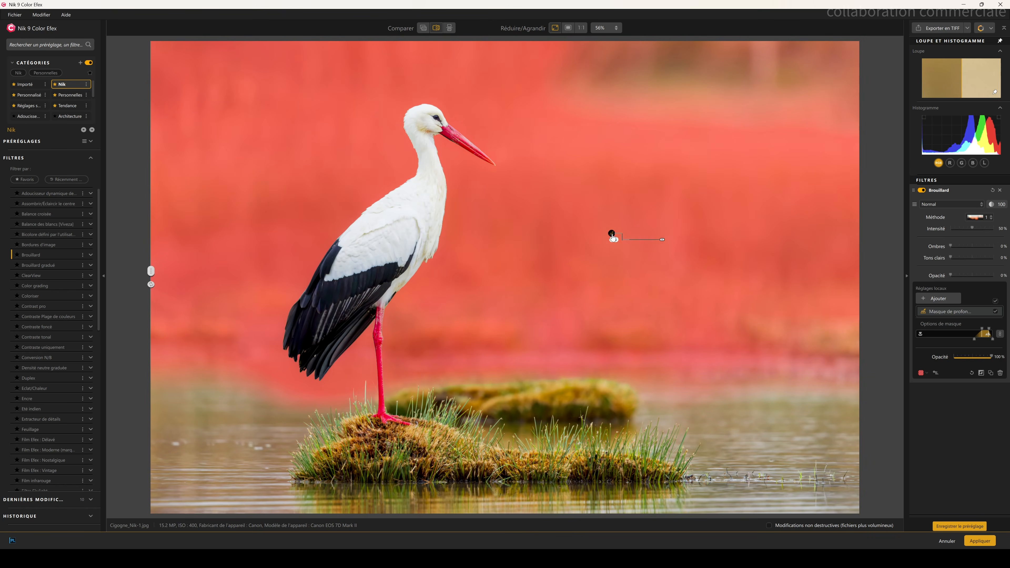
drag(635, 167, 676, 133)
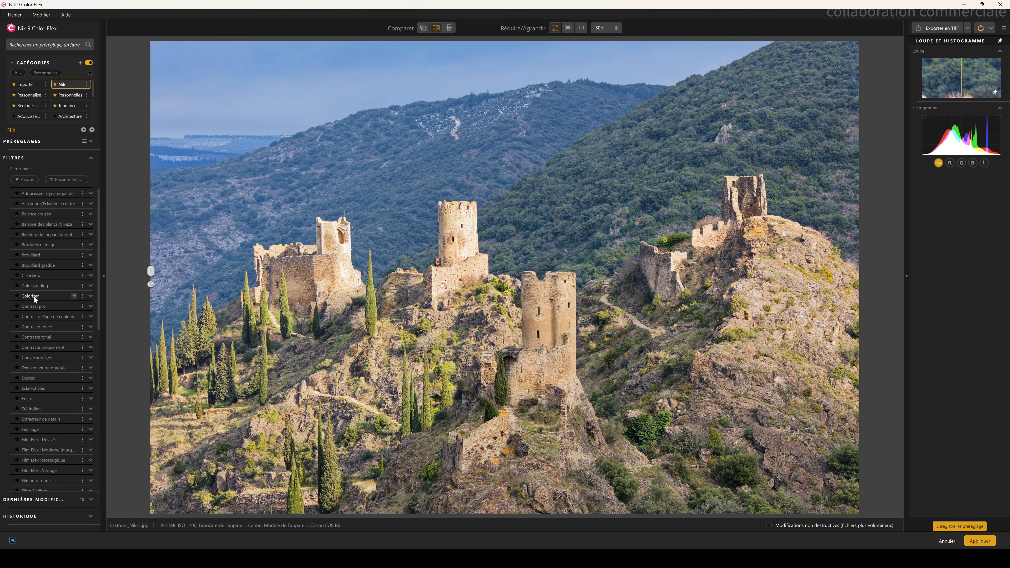
Step: Apply the Coloriser filter to the castle photo and add an object selection mask on the central tower
click(34, 296)
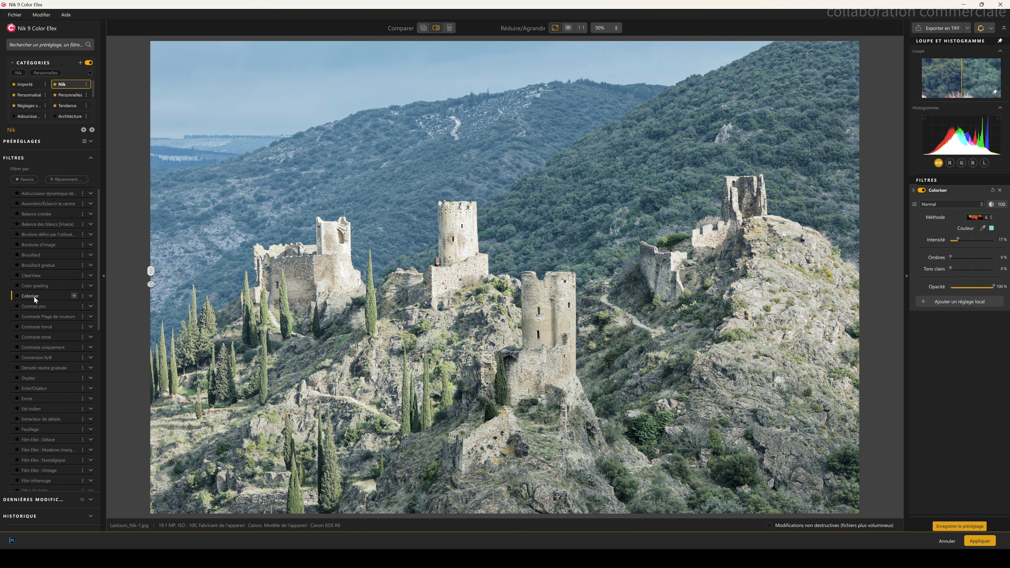
click(967, 303)
click(956, 324)
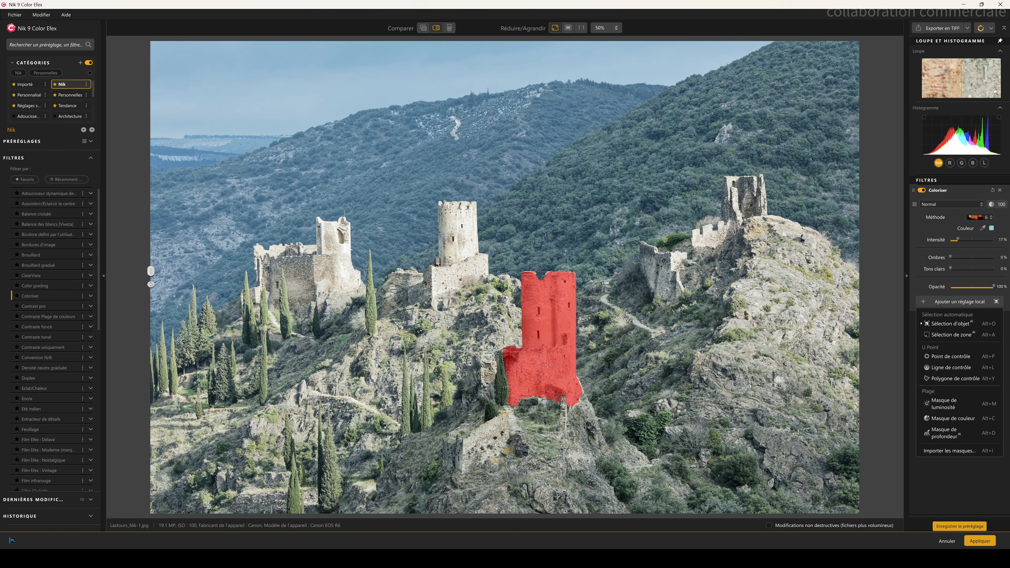
click(457, 260)
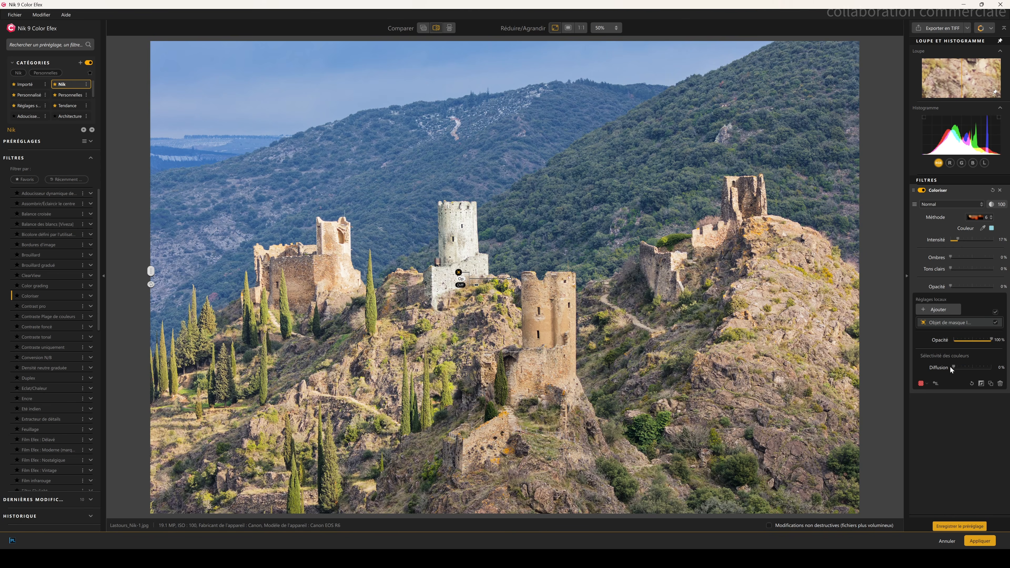
Step: Set the object mask's diffusion to about 21%
drag(990, 368, 945, 370)
mouse_move(493, 281)
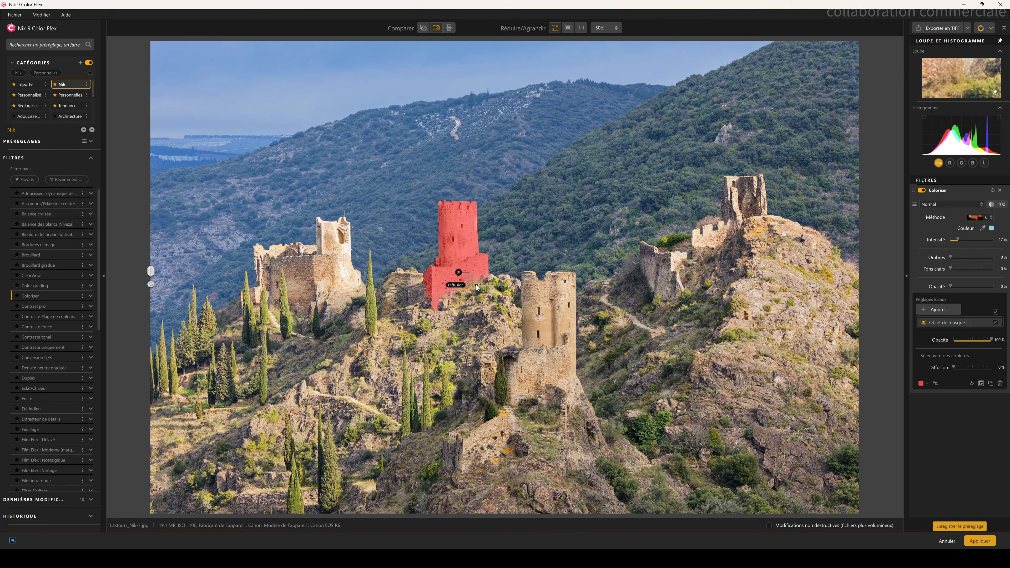
mouse_move(493, 280)
mouse_down()
mouse_move(512, 280)
mouse_move(483, 286)
mouse_up()
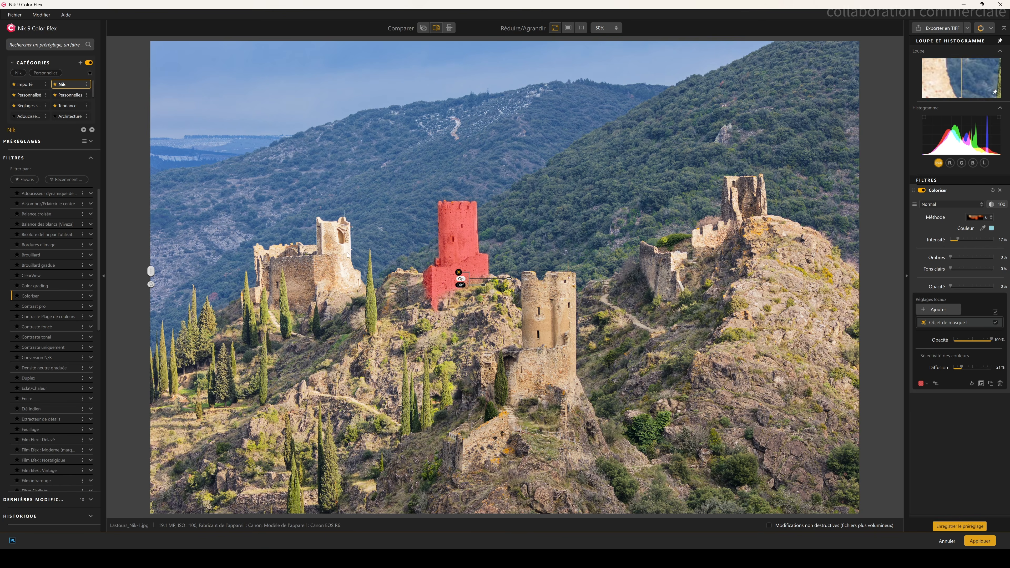
Step: Add a zone selection mask around the left castle ruins and set its diffusion to about 7%
click(946, 312)
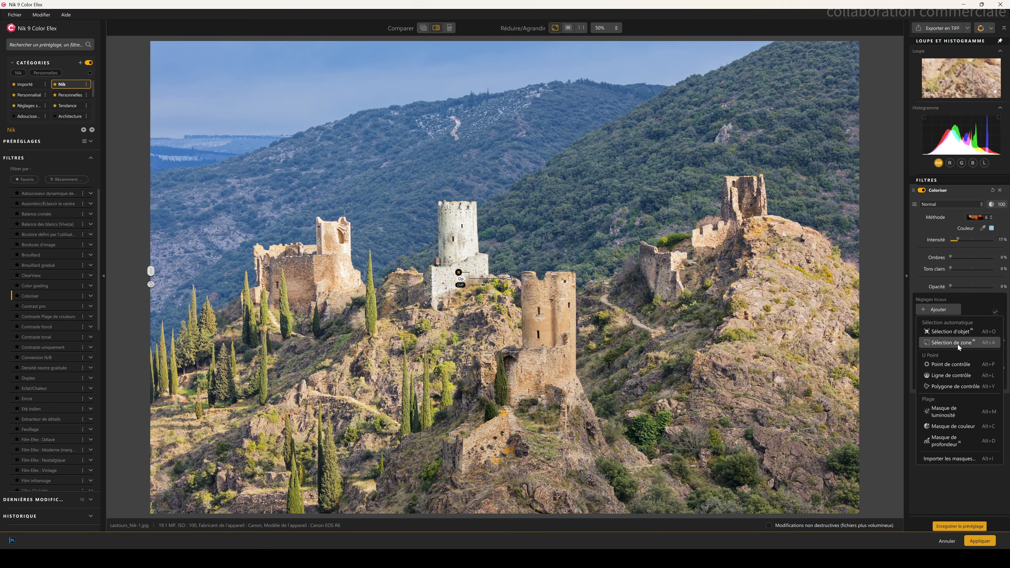
drag(227, 199, 383, 358)
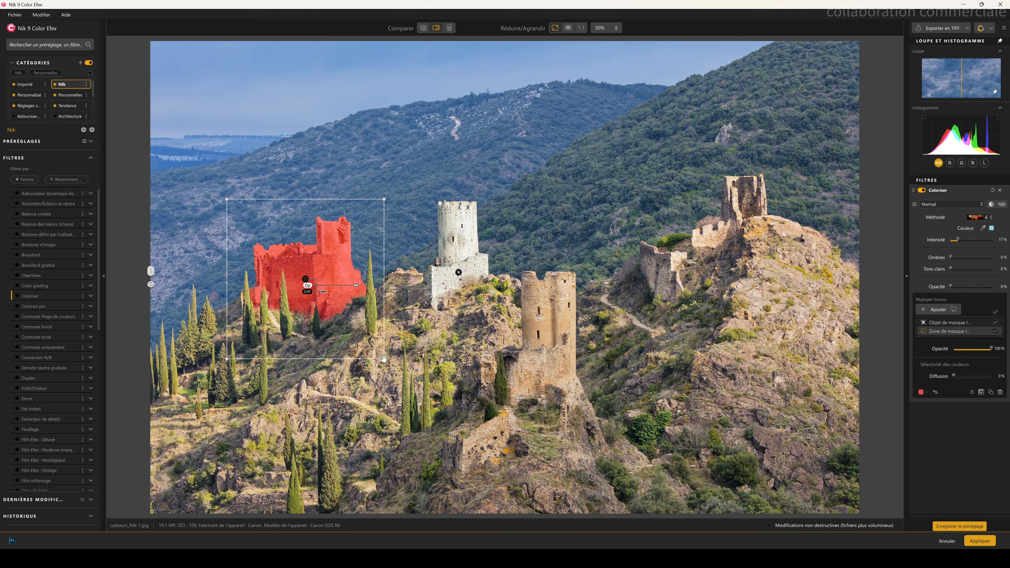
drag(323, 291, 348, 291)
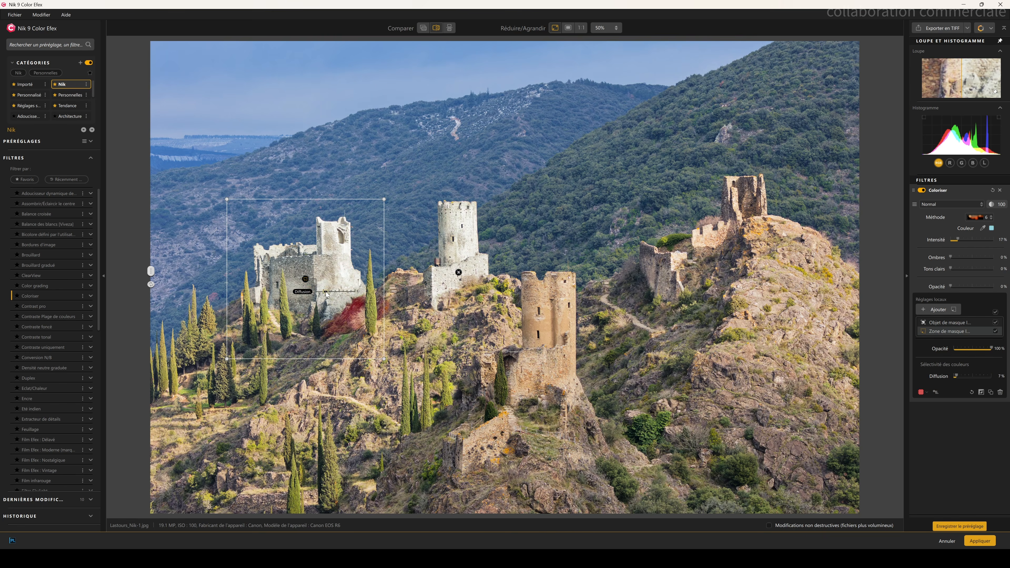
Step: Add another object selection mask on the front tower, set its diffusion to about 42%, and compare the result
click(936, 310)
click(950, 332)
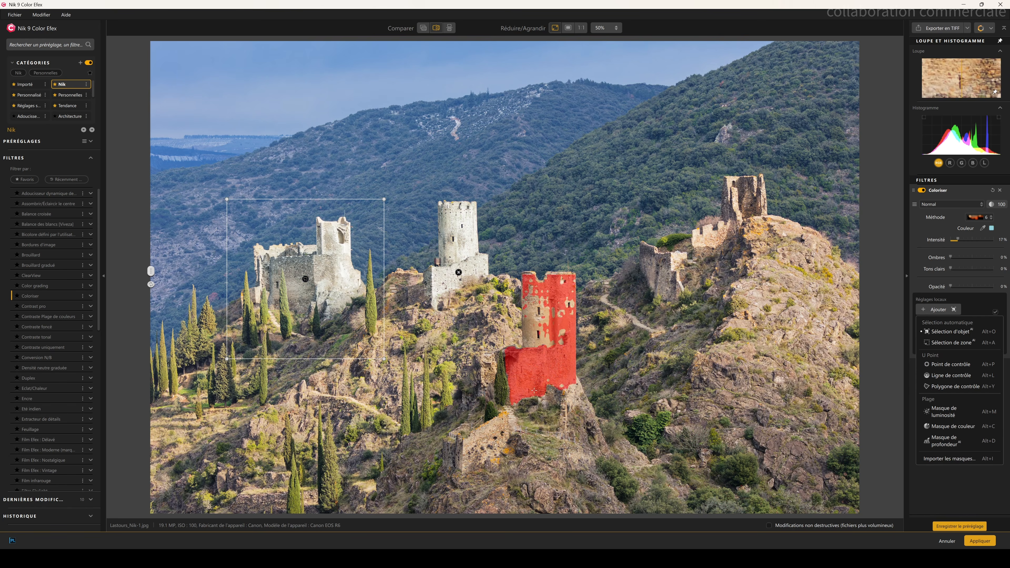
click(563, 384)
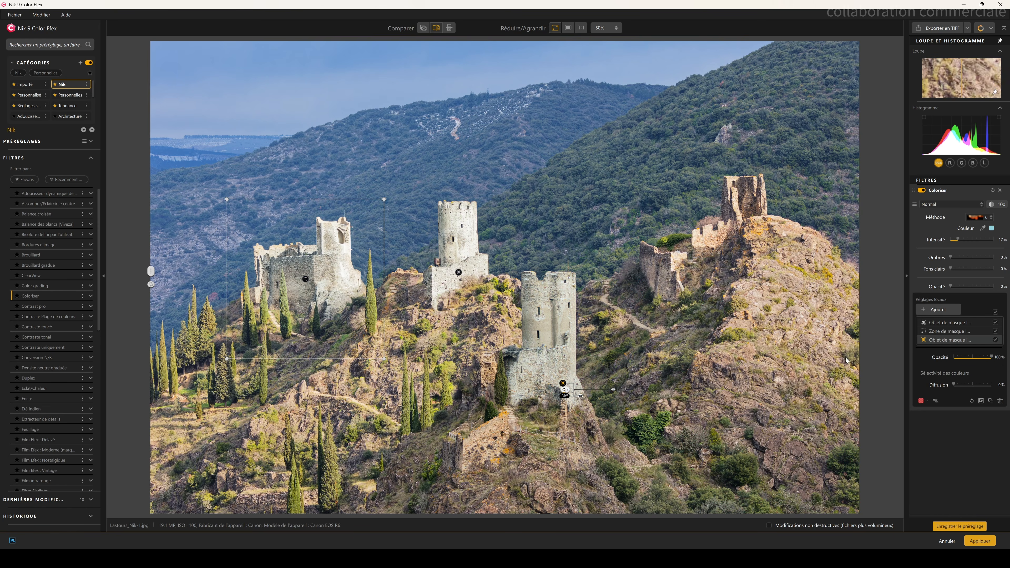
drag(580, 395, 595, 399)
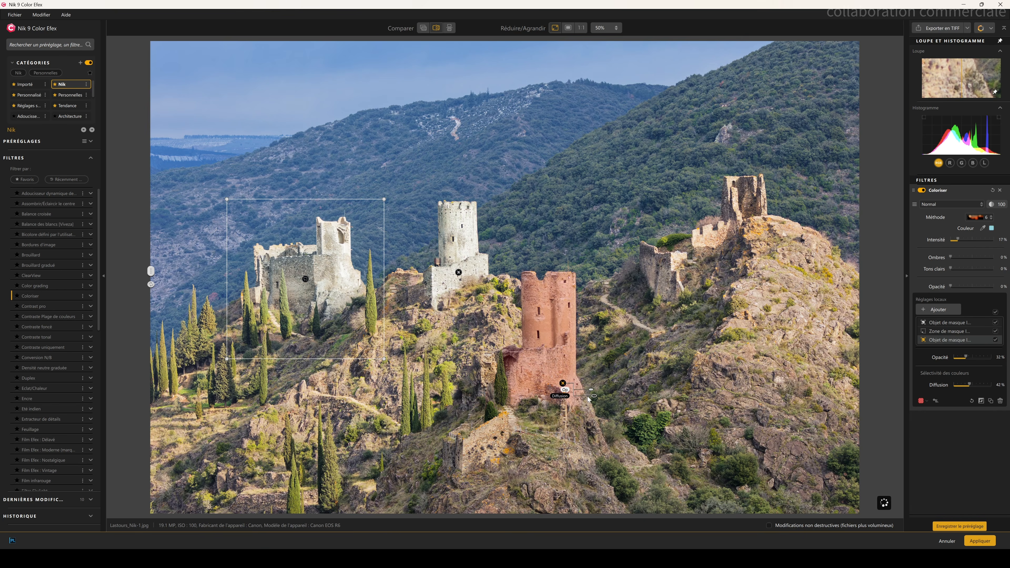
drag(151, 271, 757, 272)
drag(747, 365, 162, 318)
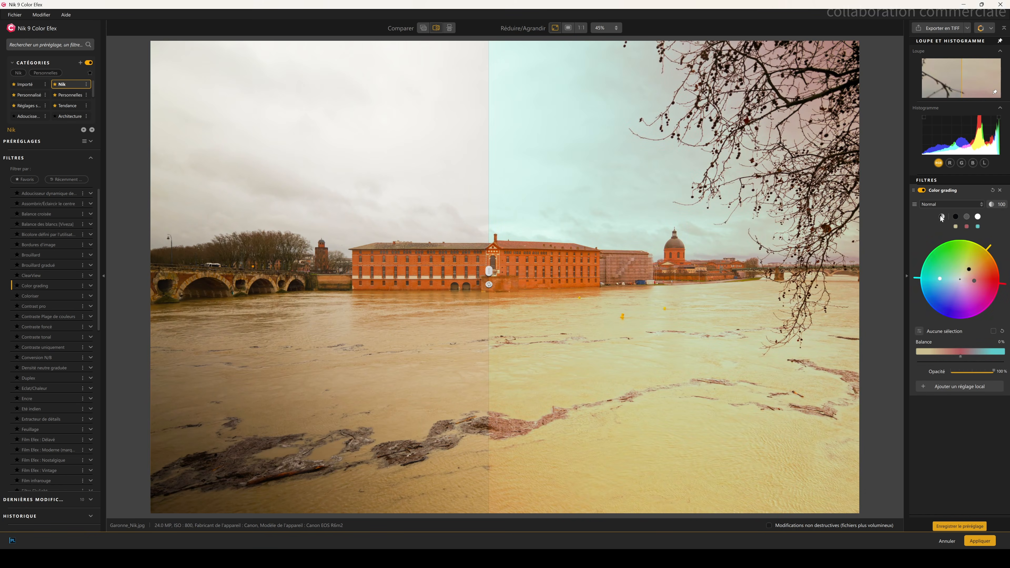
Step: Adjust the Color grading filter on the river photo by picking tone swatches and moving a colour wheel point
click(955, 217)
mouse_move(963, 272)
mouse_down()
mouse_move(971, 264)
mouse_move(976, 300)
mouse_move(930, 302)
mouse_move(923, 279)
mouse_move(938, 298)
mouse_move(958, 281)
mouse_move(981, 285)
mouse_move(952, 274)
mouse_move(962, 270)
mouse_move(1007, 289)
mouse_move(931, 266)
mouse_move(965, 281)
mouse_move(976, 274)
mouse_move(958, 265)
mouse_move(953, 288)
mouse_move(949, 271)
mouse_move(977, 262)
mouse_up()
click(978, 216)
drag(488, 270, 362, 272)
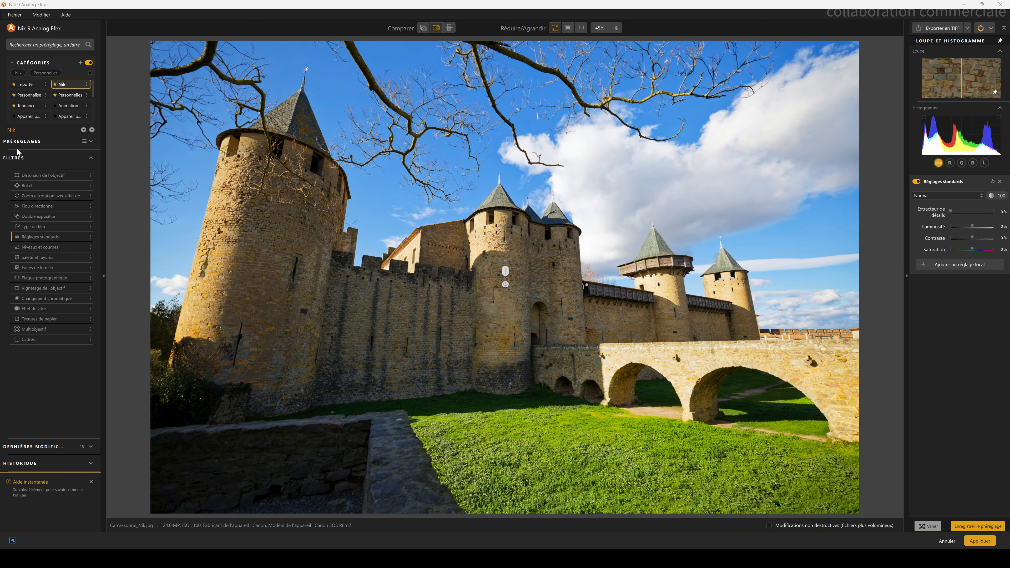
Step: Apply the Changement chromatique filter to the castle photo and set its Décalage to 1%
click(49, 299)
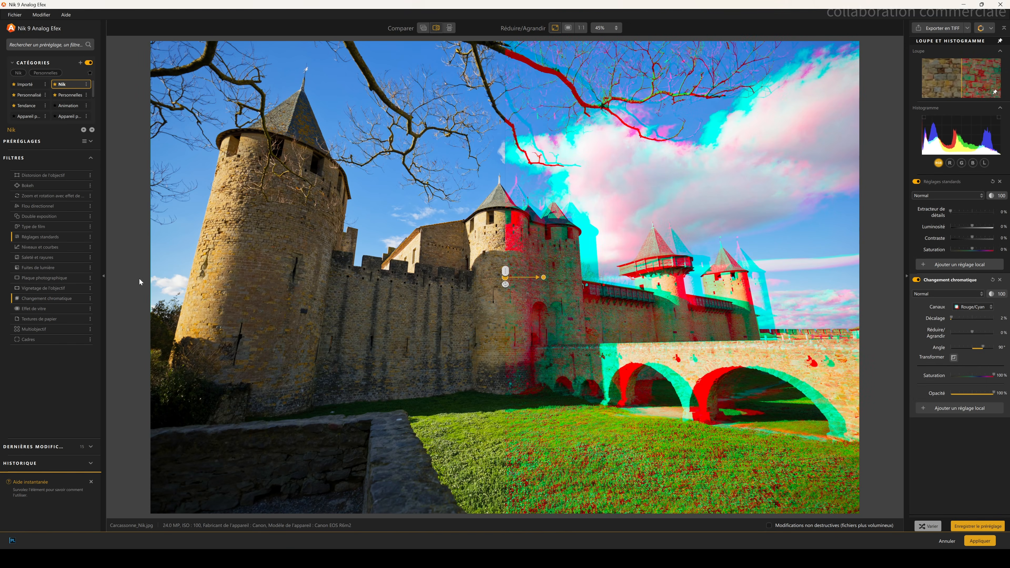
drag(505, 271, 151, 271)
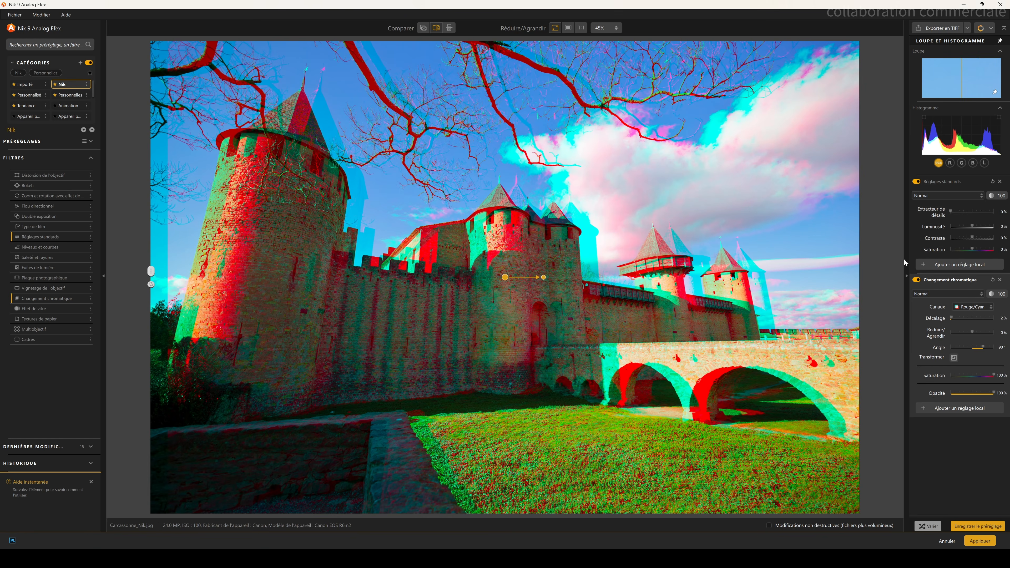
mouse_move(954, 318)
mouse_down()
mouse_move(1005, 323)
mouse_move(947, 320)
mouse_up()
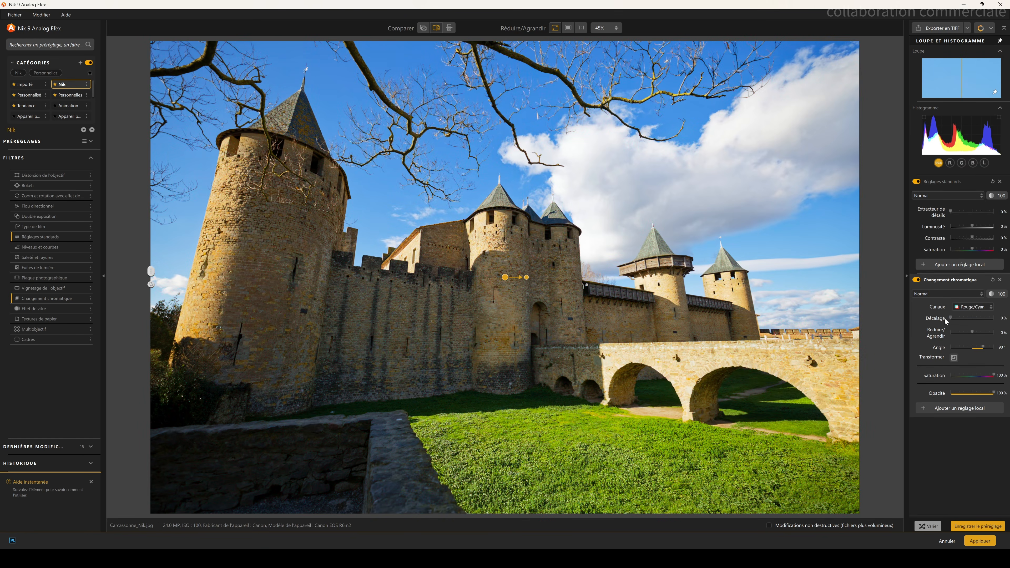
text(1)
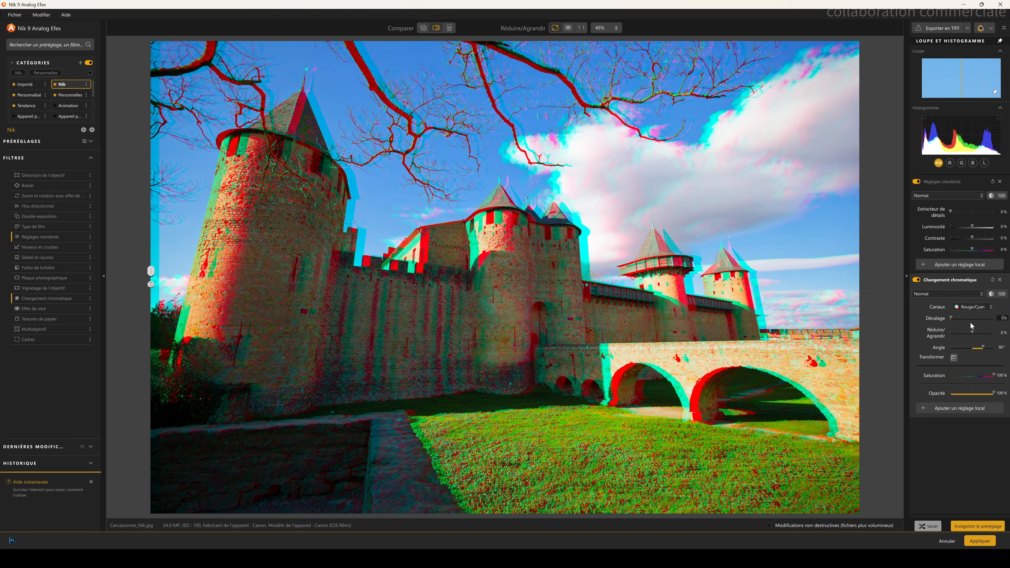
Step: Reset the Réduire/Agrandir and Angle sliders of the Changement chromatique filter
drag(971, 334, 977, 398)
double_click(964, 334)
double_click(962, 348)
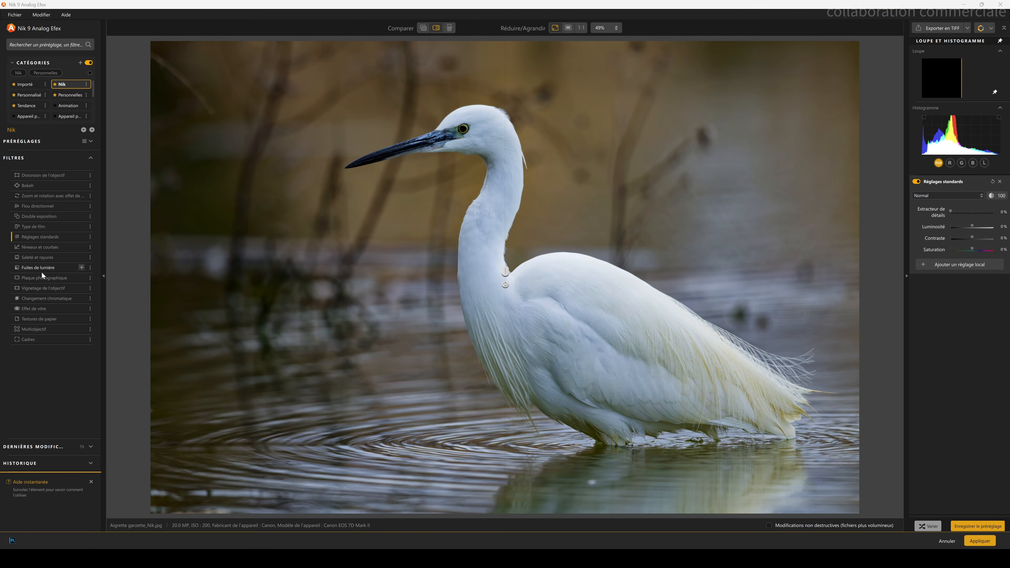
Step: Apply the Effet de vitre filter to the egret photo and enlarge its transform frame to Réduire/Agrandir 3%
click(33, 309)
mouse_move(505, 277)
mouse_down()
mouse_move(493, 170)
mouse_move(472, 169)
mouse_move(517, 277)
mouse_up()
mouse_move(711, 146)
mouse_down()
mouse_move(807, 75)
mouse_move(717, 135)
mouse_up()
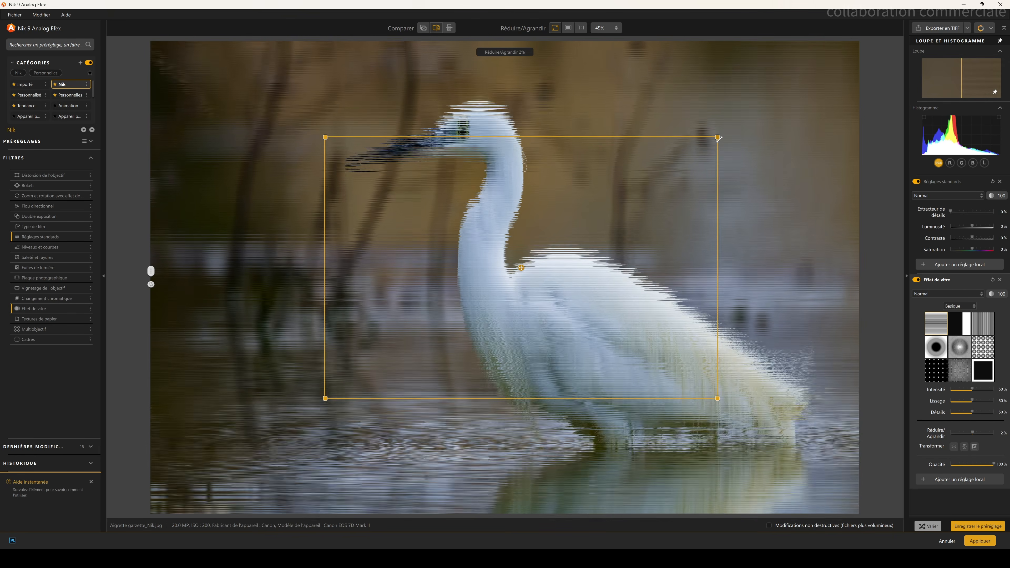
Step: Tweak the Effet de vitre sliders and try several glass textures, ending with the first striped texture
mouse_move(994, 464)
mouse_down()
mouse_move(954, 464)
mouse_move(1007, 468)
mouse_up()
mouse_move(972, 391)
mouse_down()
mouse_move(953, 389)
mouse_move(968, 396)
mouse_up()
click(980, 368)
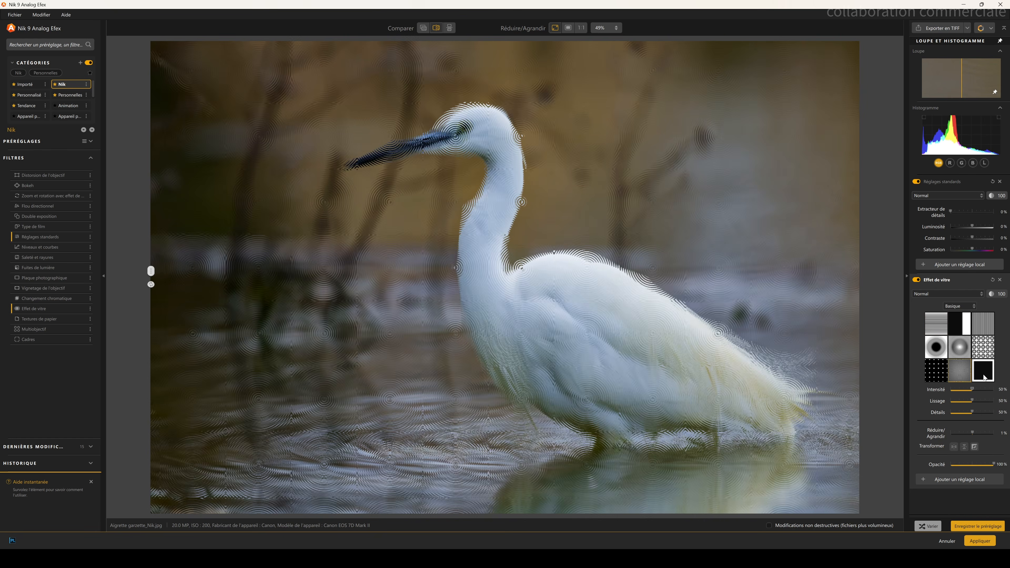
click(966, 352)
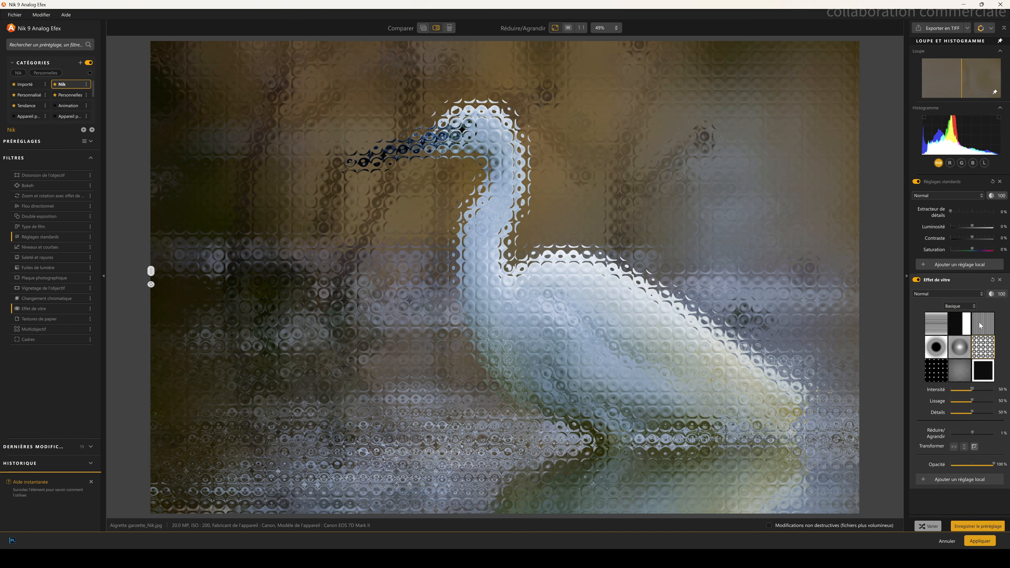
click(964, 325)
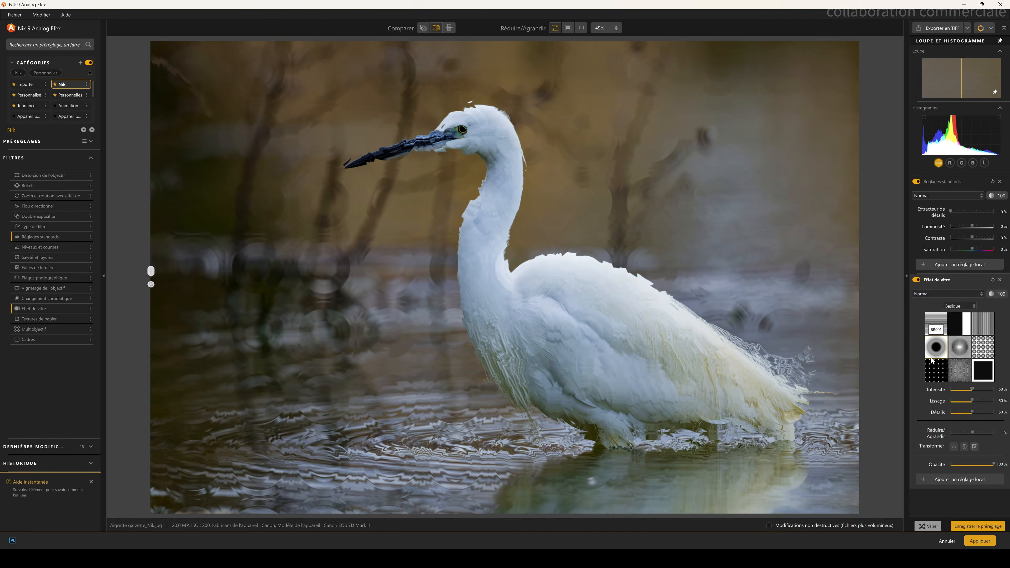
click(936, 325)
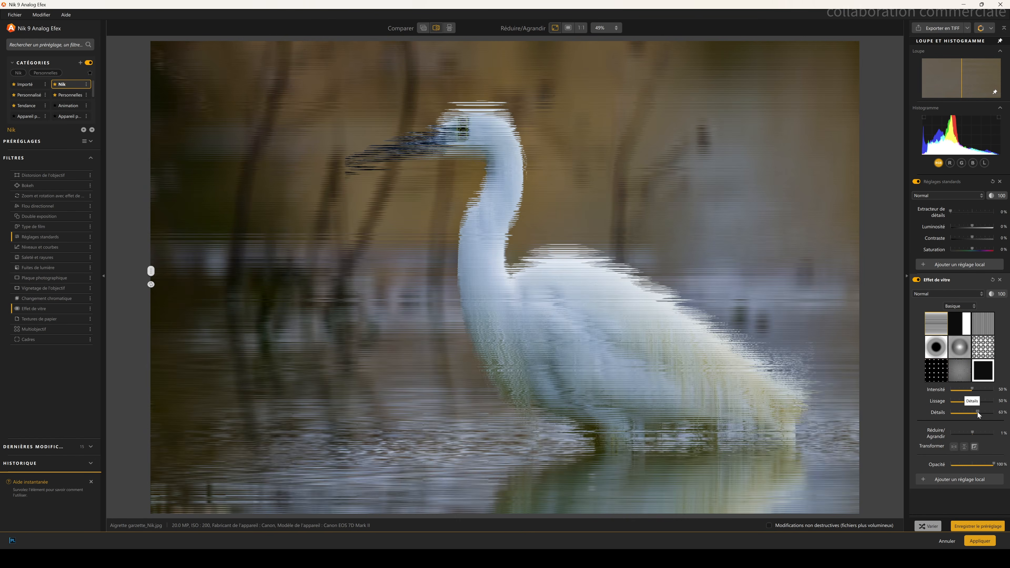